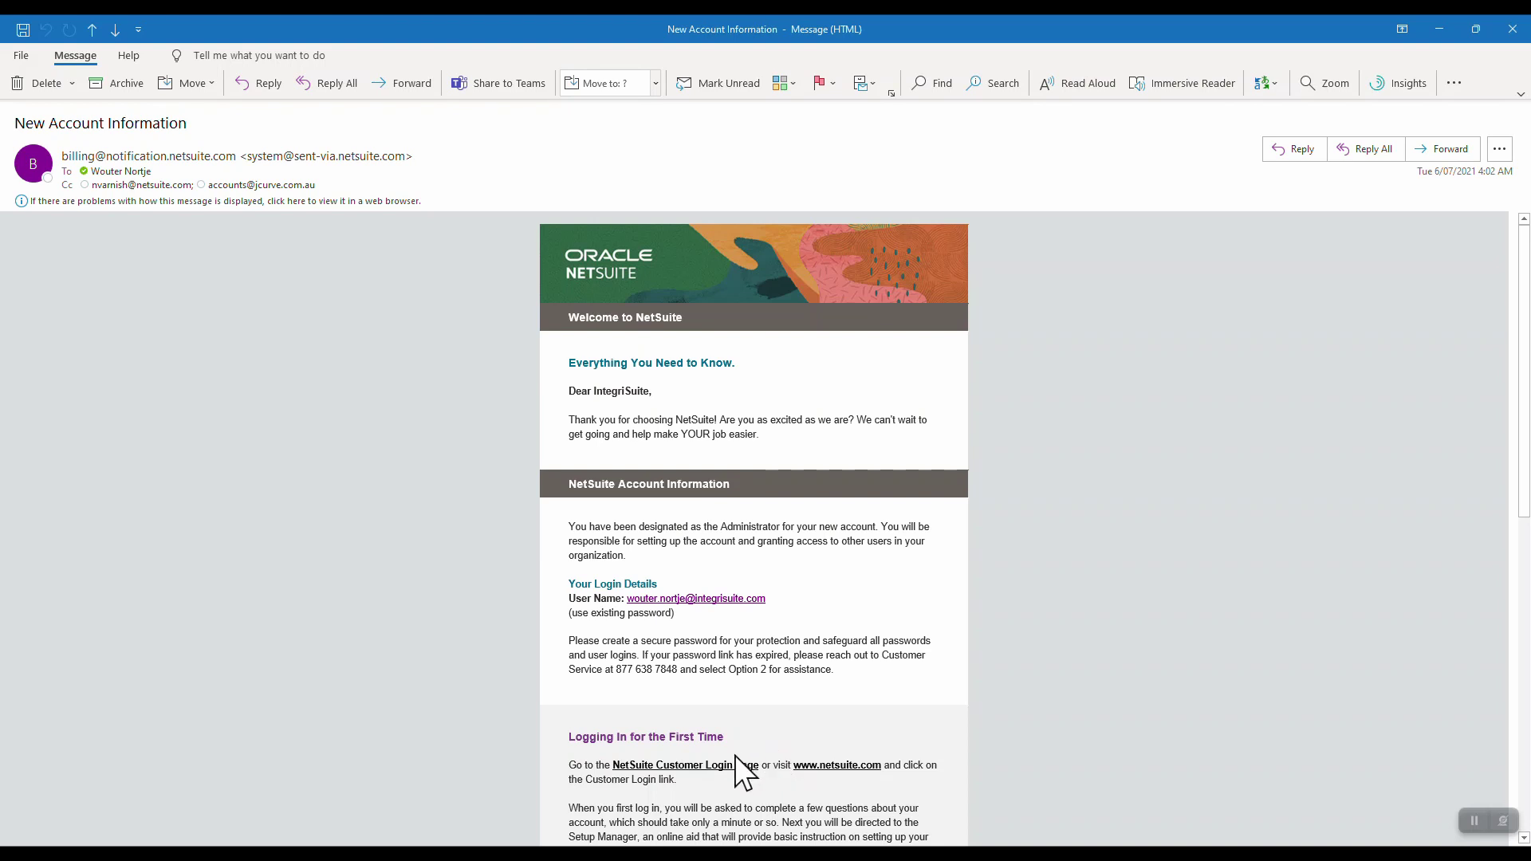
# - Switch to the NetSuite welcome page in Chrome, exit full screen, and accept the Terms of Service
pyautogui.hotkey('alt', 'Tab')
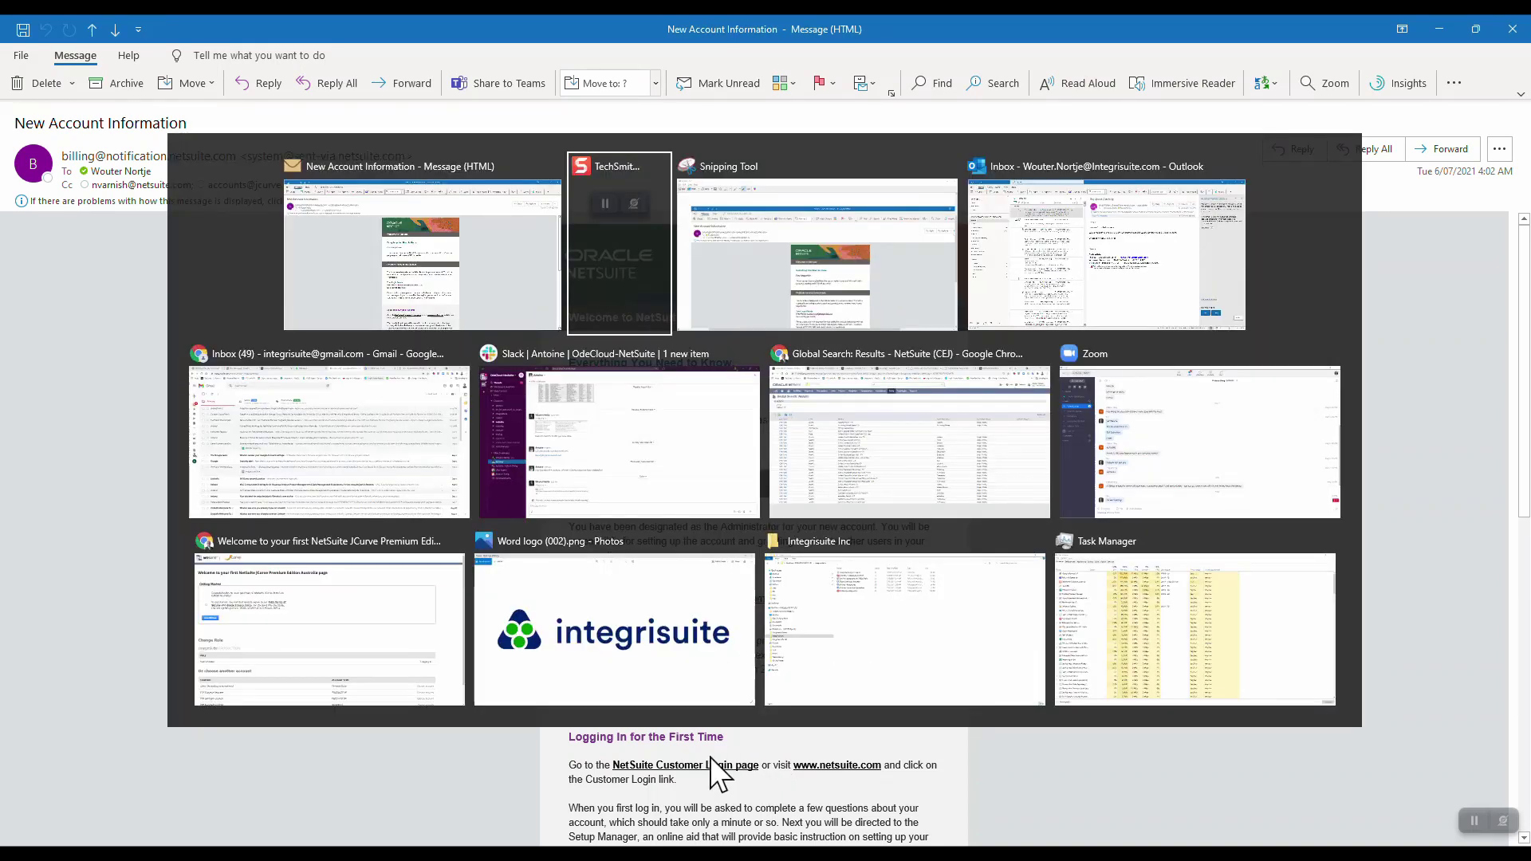
pyautogui.hotkey('alt', 'Tab')
pyautogui.hotkey('alt', 'Tab')
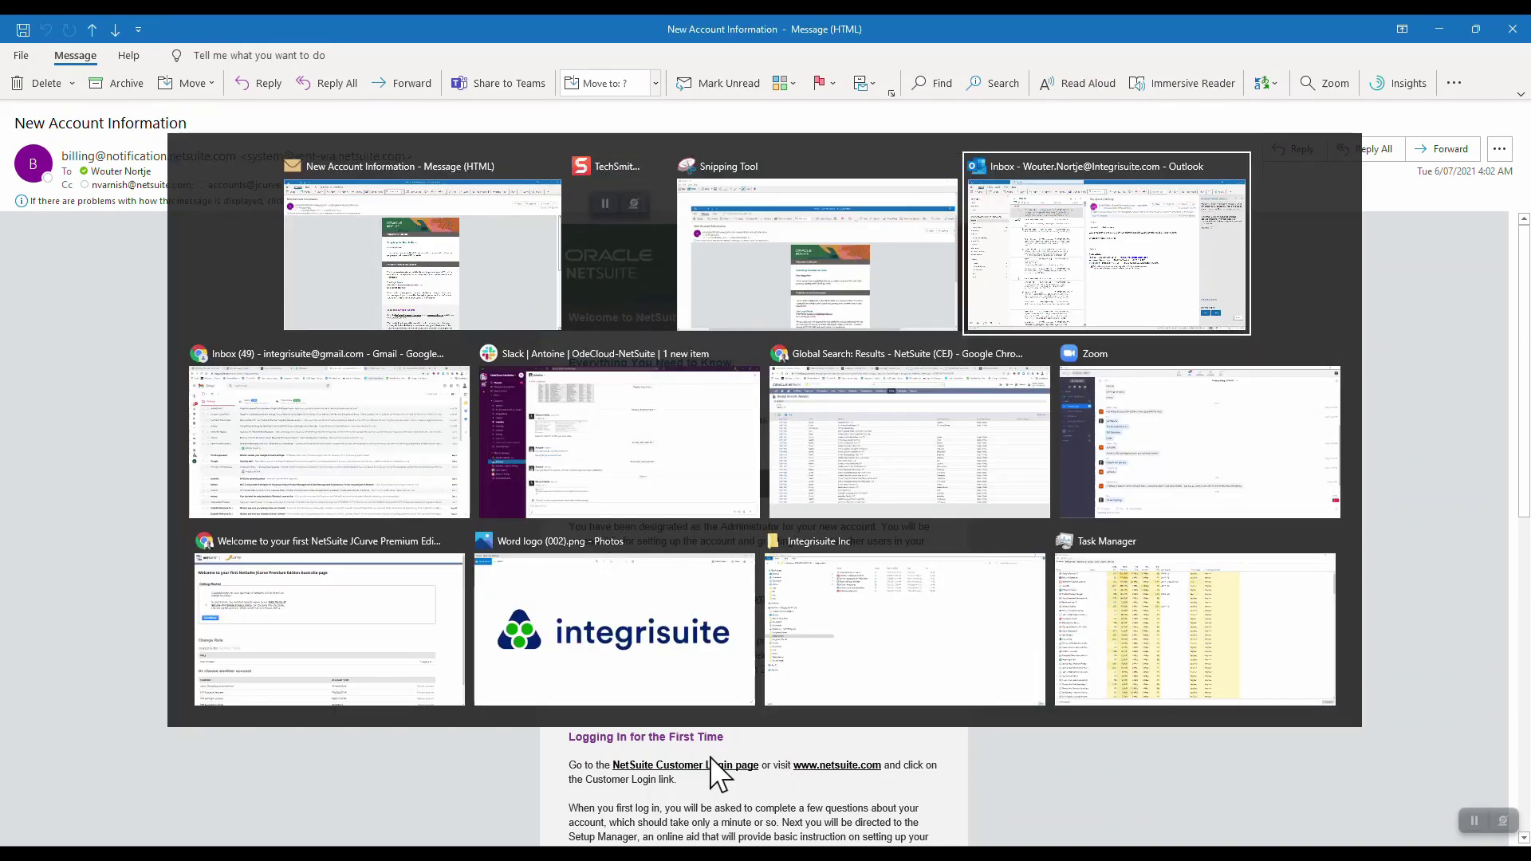
pyautogui.hotkey('alt', 'Tab')
pyautogui.hotkey('alt', 'Tab')
pyautogui.hotkey('alt', 'Tab')
pyautogui.hotkey('alt', 'Tab')
pyautogui.hotkey('alt', 'Tab')
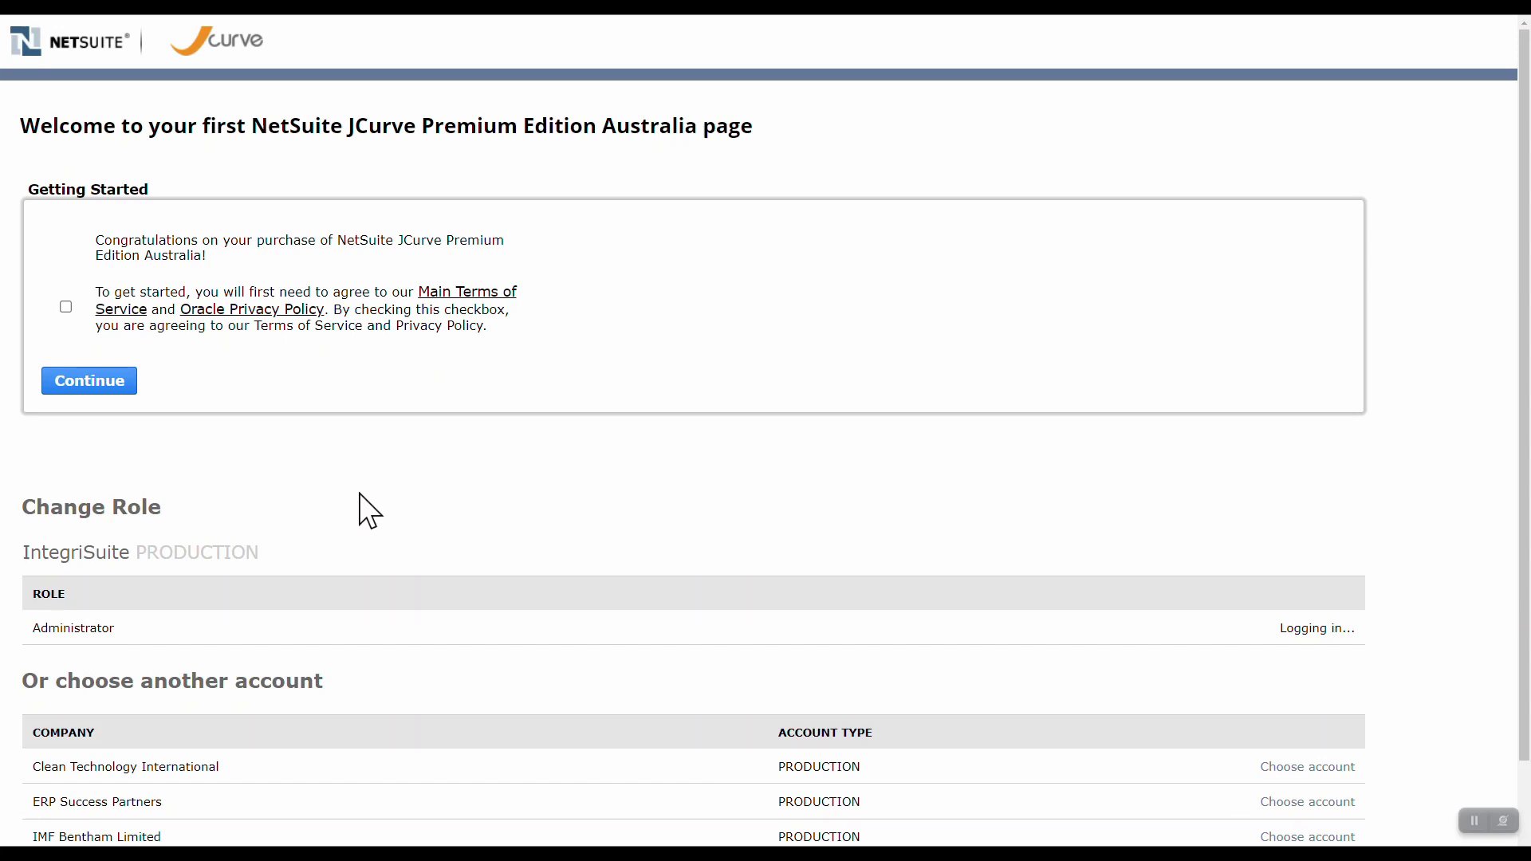
pyautogui.press('F11')
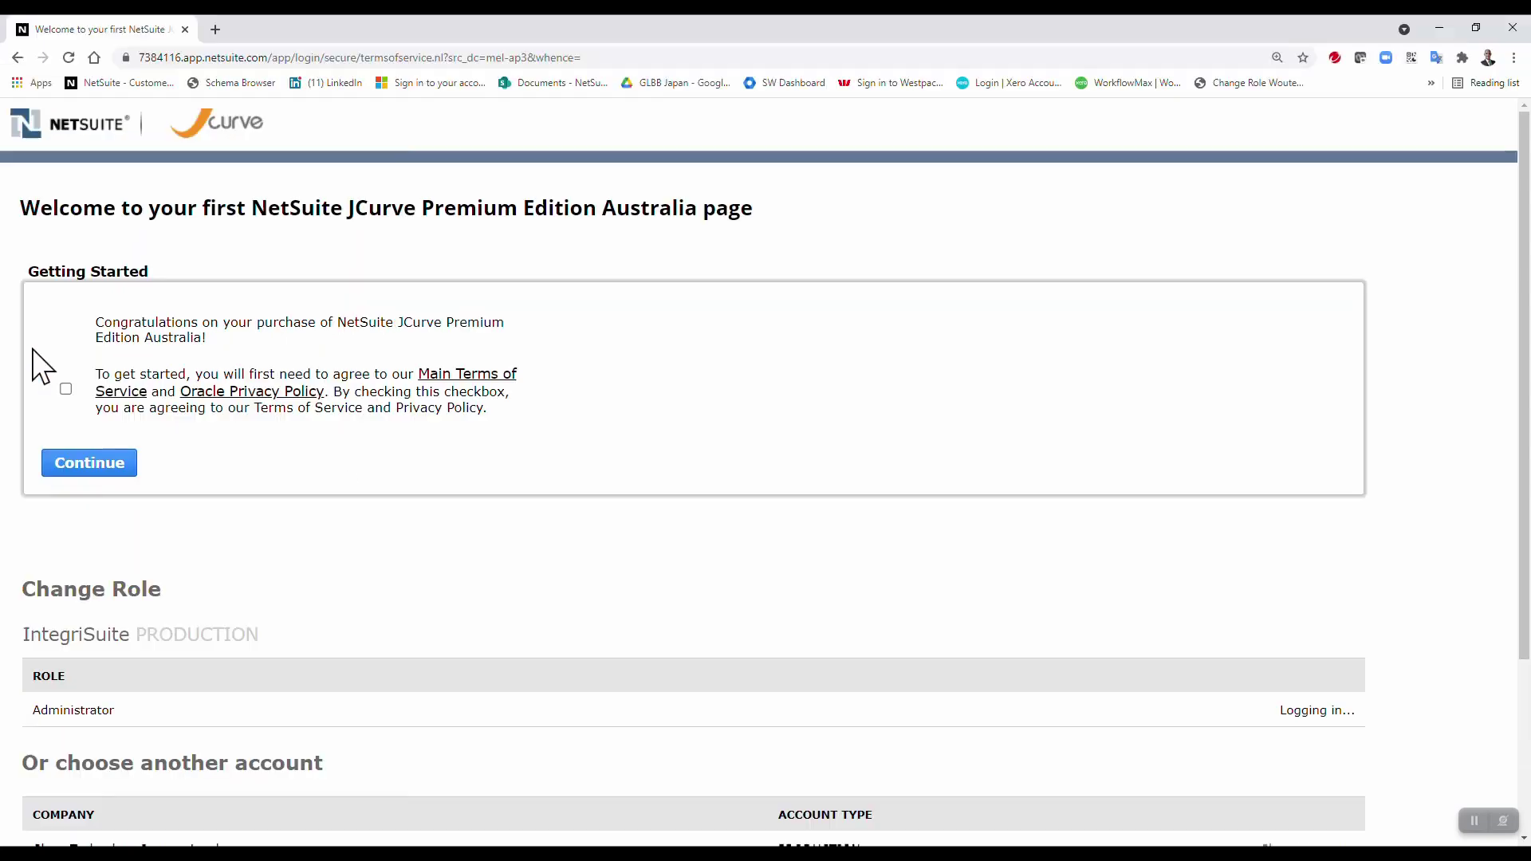
pyautogui.click(67, 389)
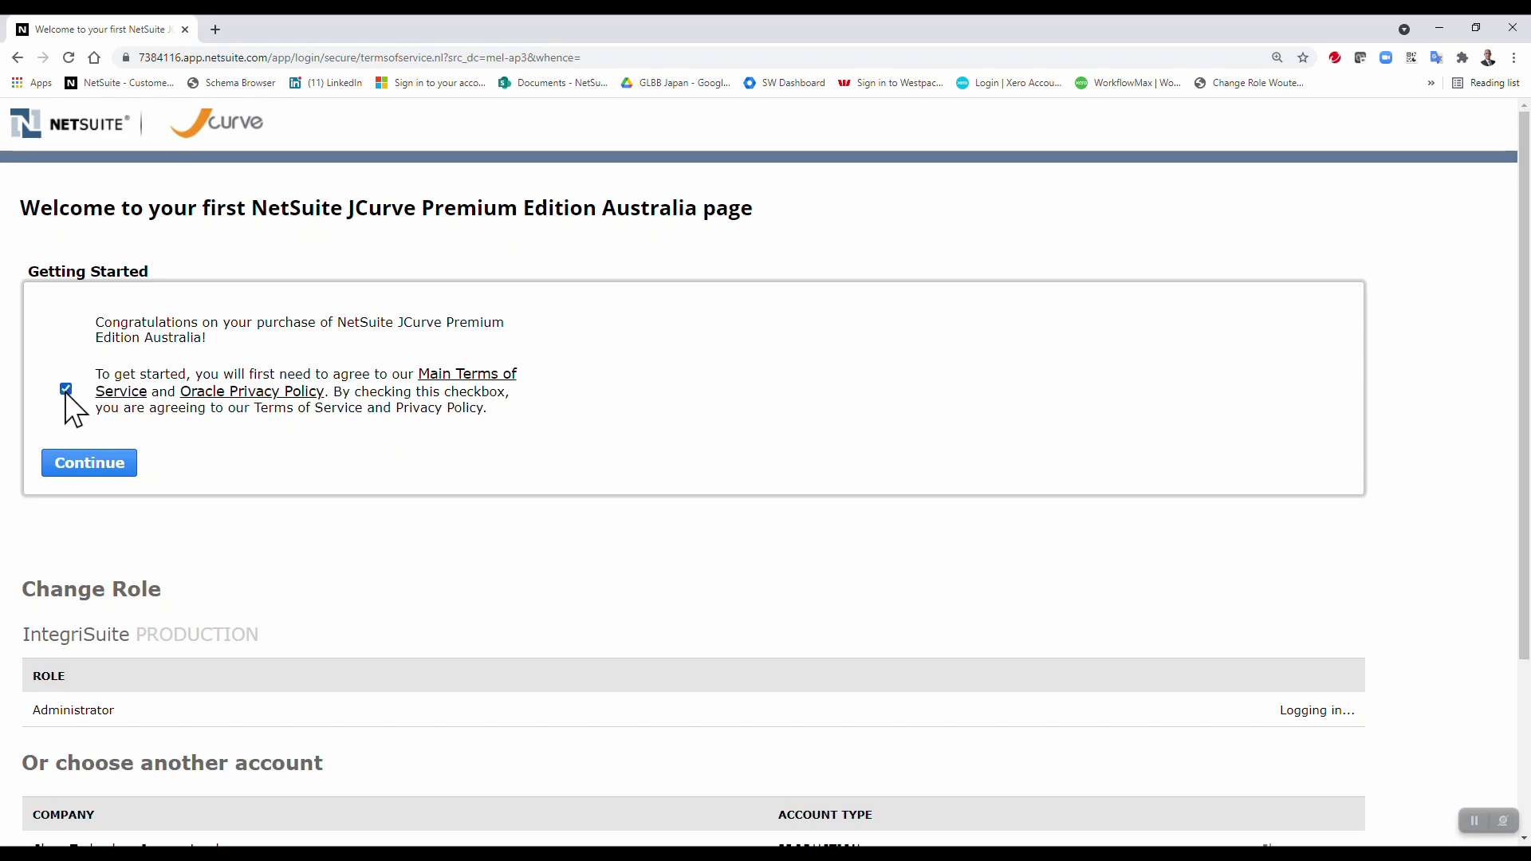
# - Continue past the terms page into NetSuite's Setup Manager
pyautogui.click(74, 471)
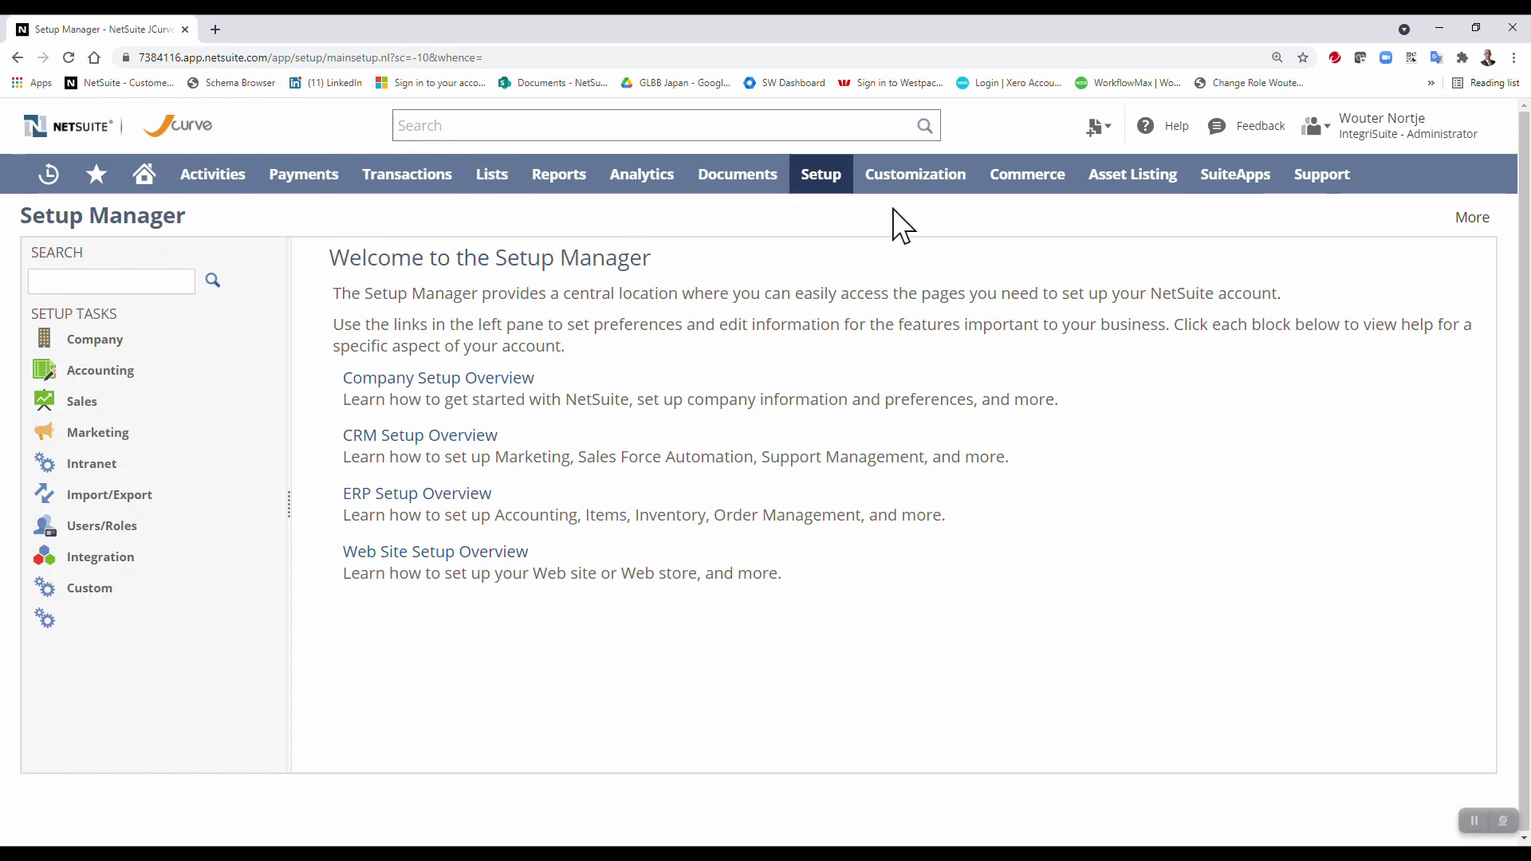
pyautogui.moveTo(896, 183)
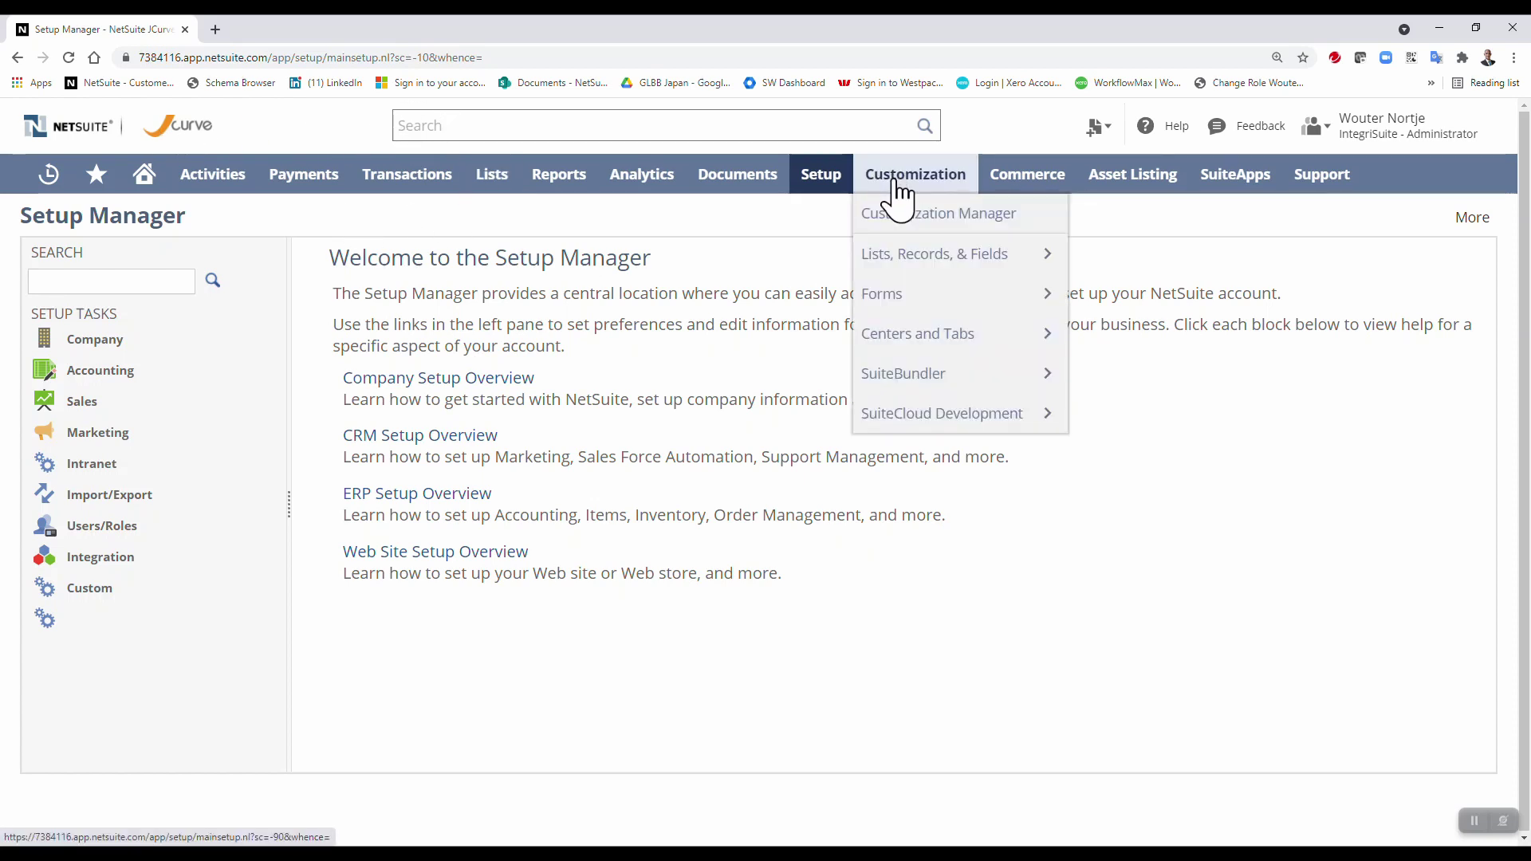
# - Open Company Information and start adding a new image for Company Logo (Forms)
pyautogui.moveTo(848, 209)
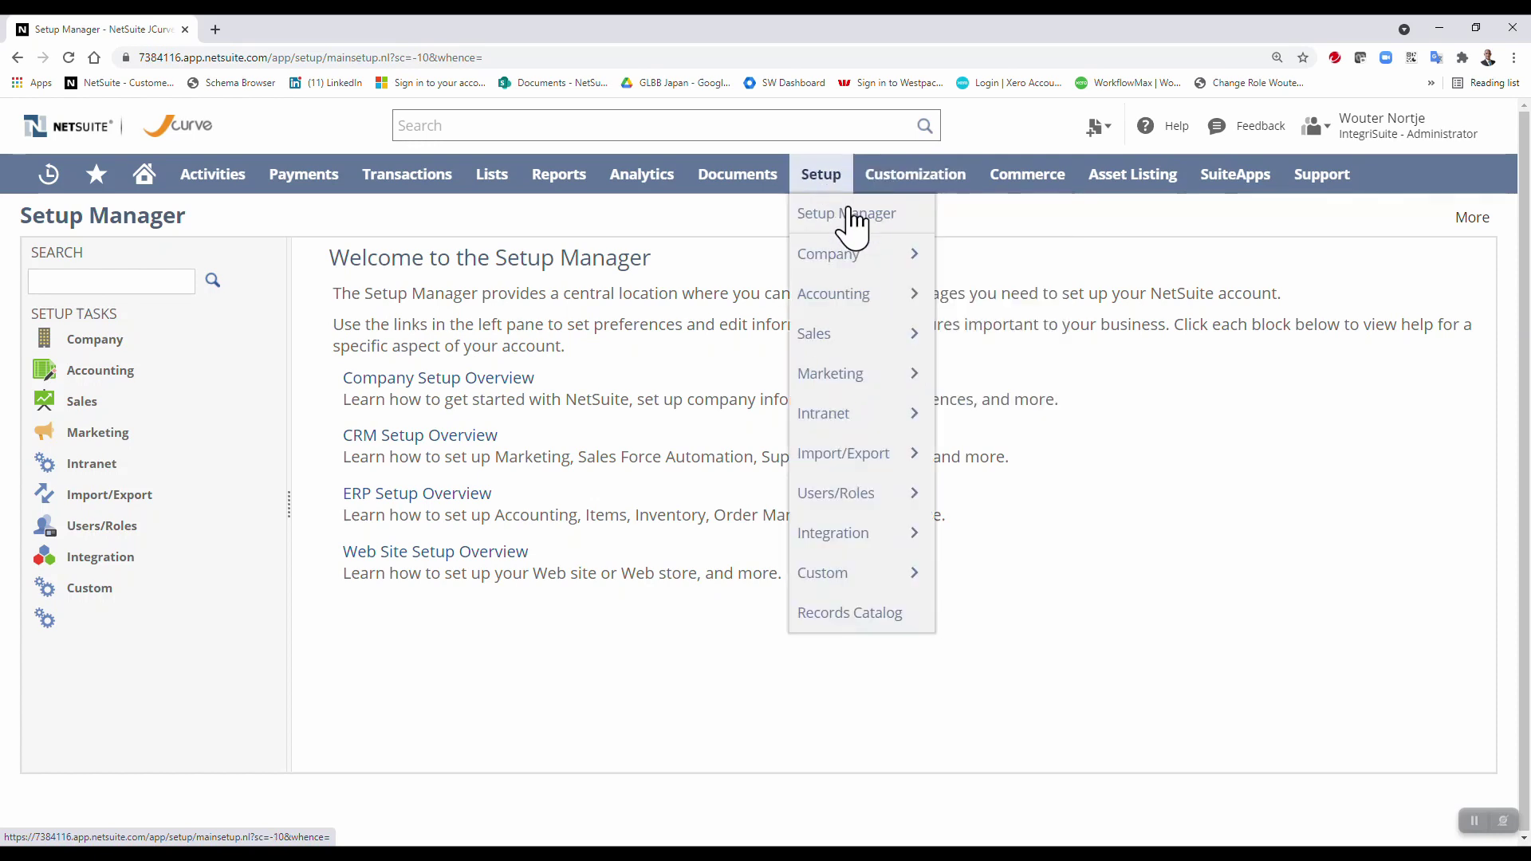
pyautogui.moveTo(861, 256)
pyautogui.click(1007, 267)
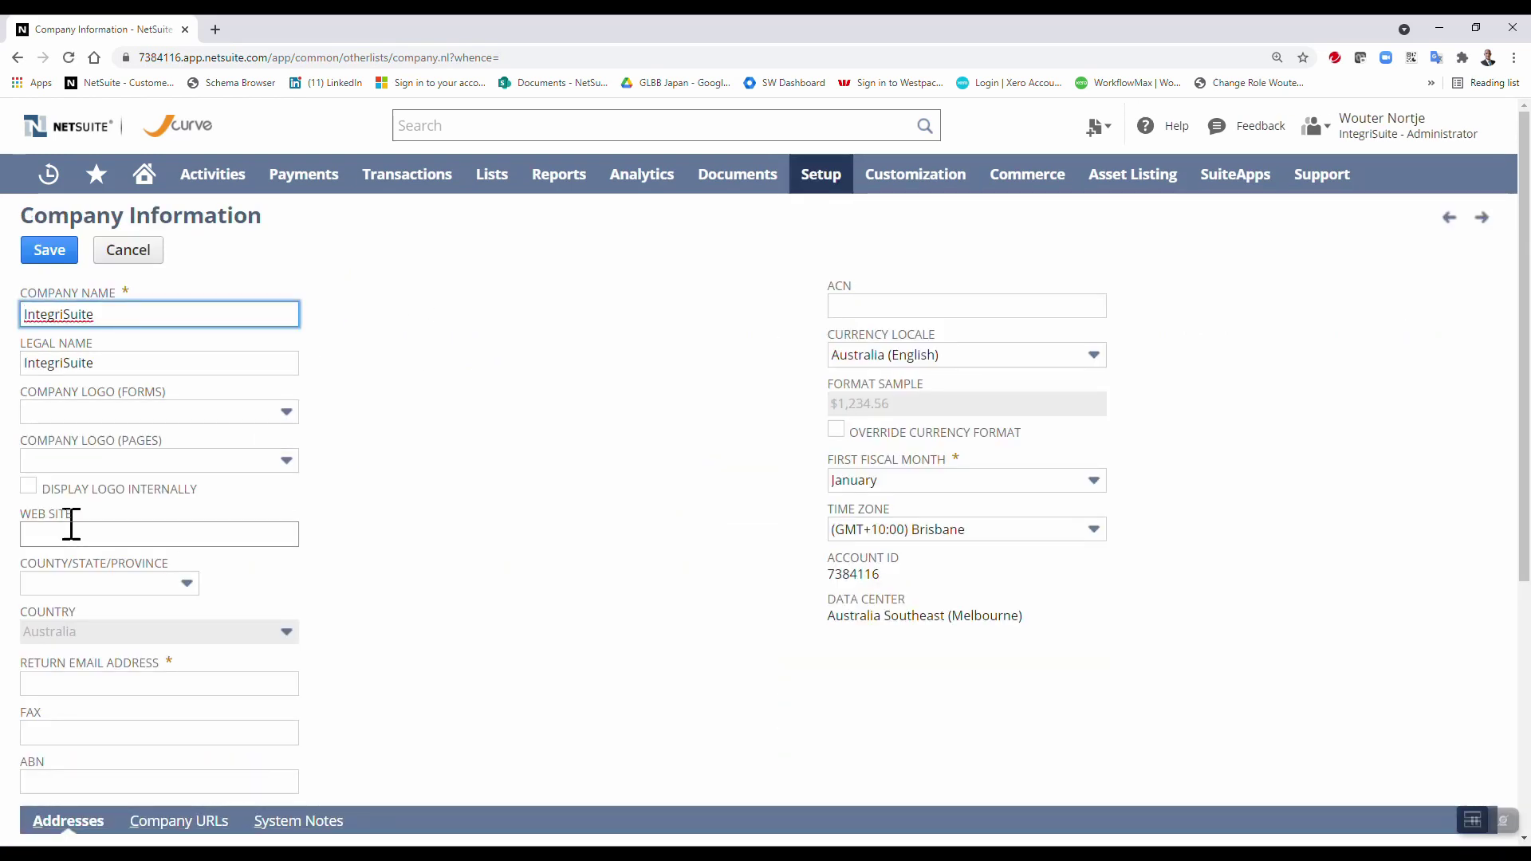
pyautogui.click(286, 411)
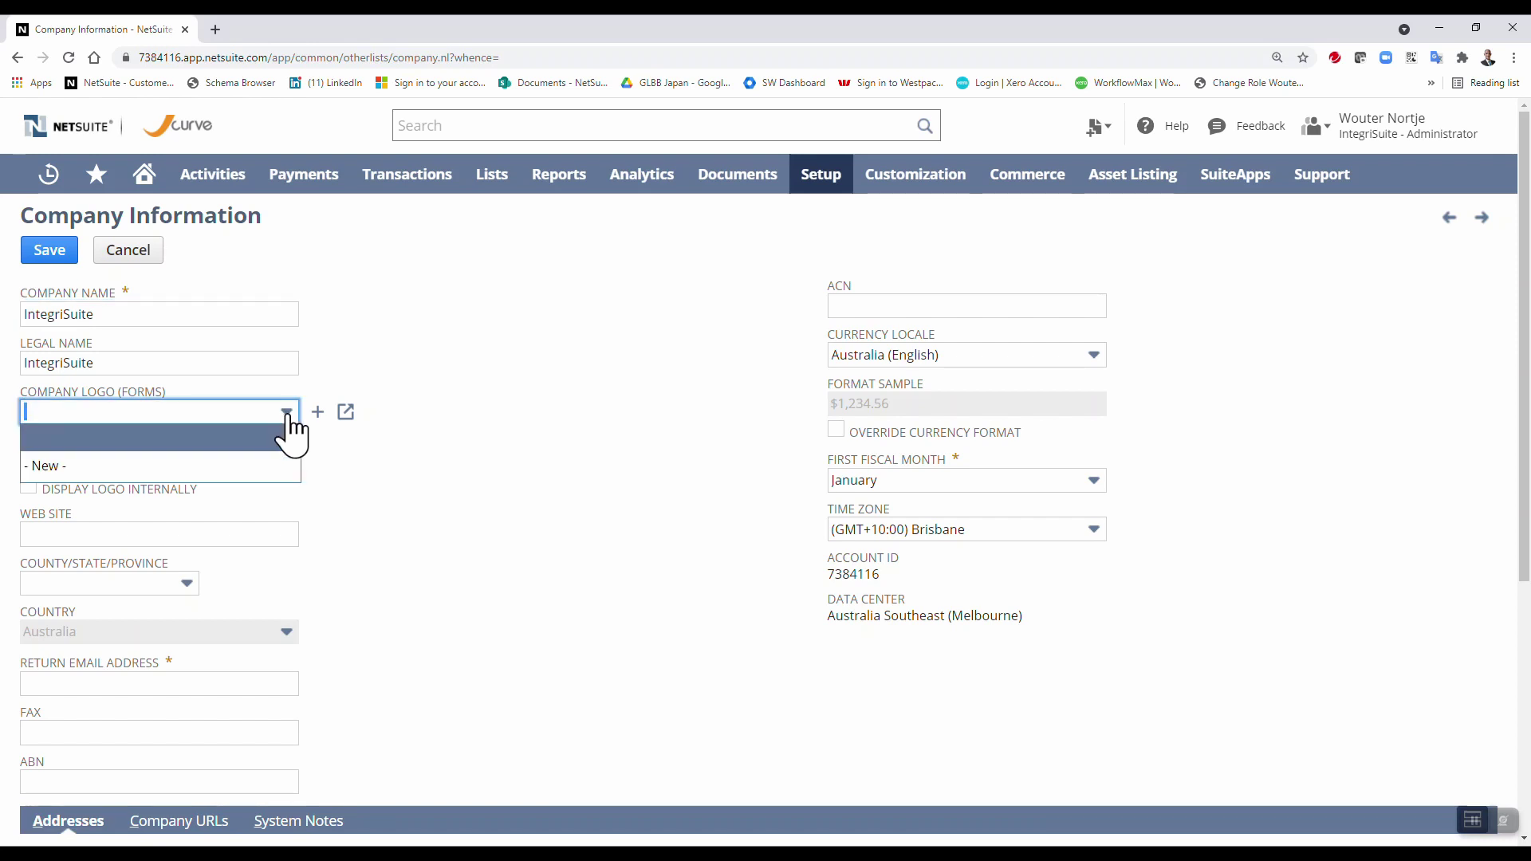
pyautogui.click(317, 412)
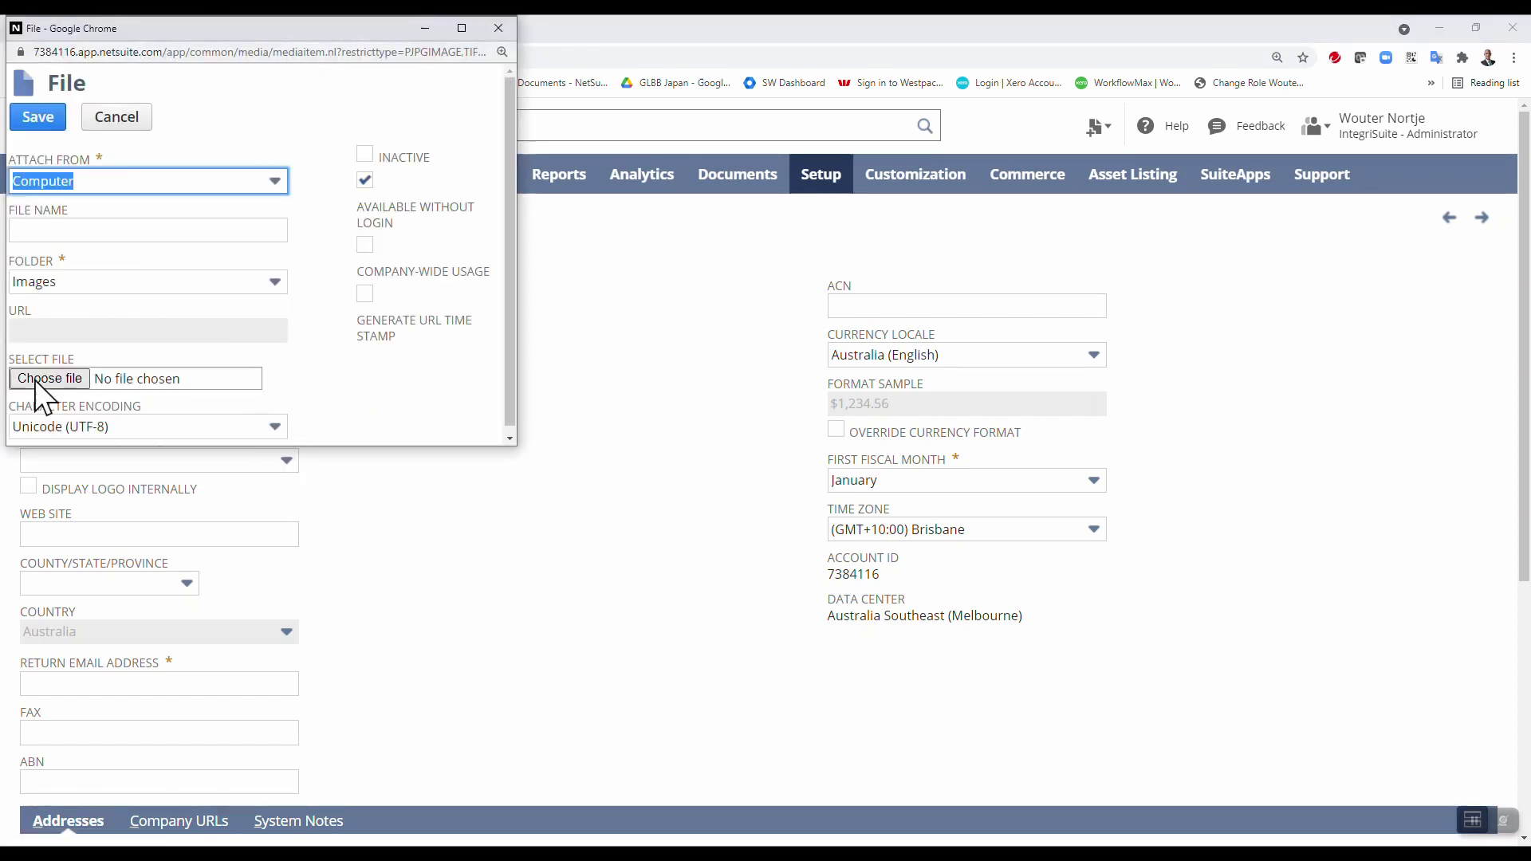
# - Upload the Integrisuite Logo 10 sep 21 image, named 'Integrisuite Inc logo', and save it
pyautogui.click(56, 378)
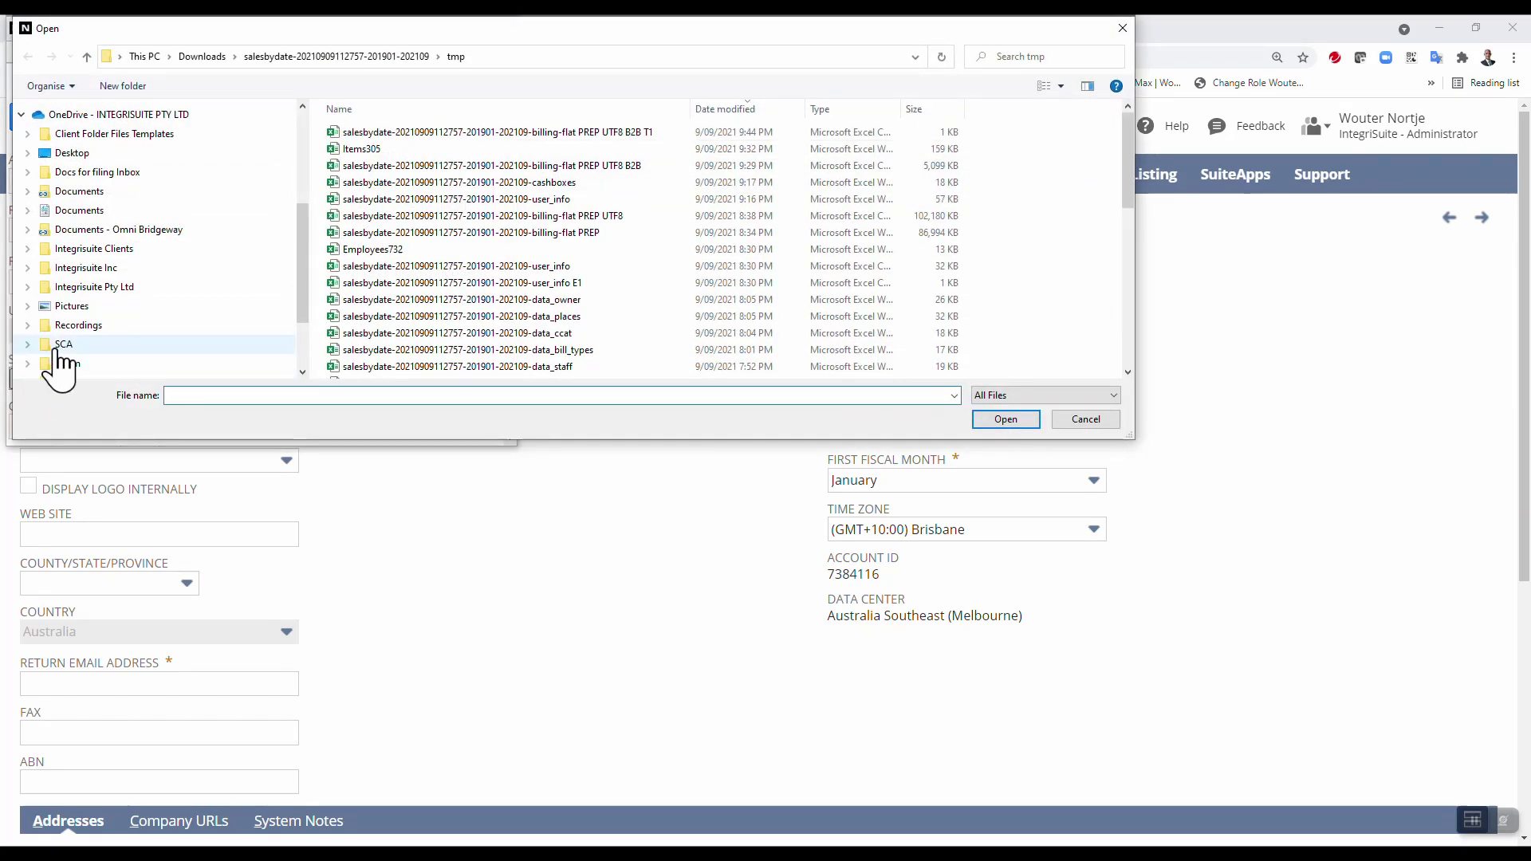
pyautogui.scroll(-2, 104, 339)
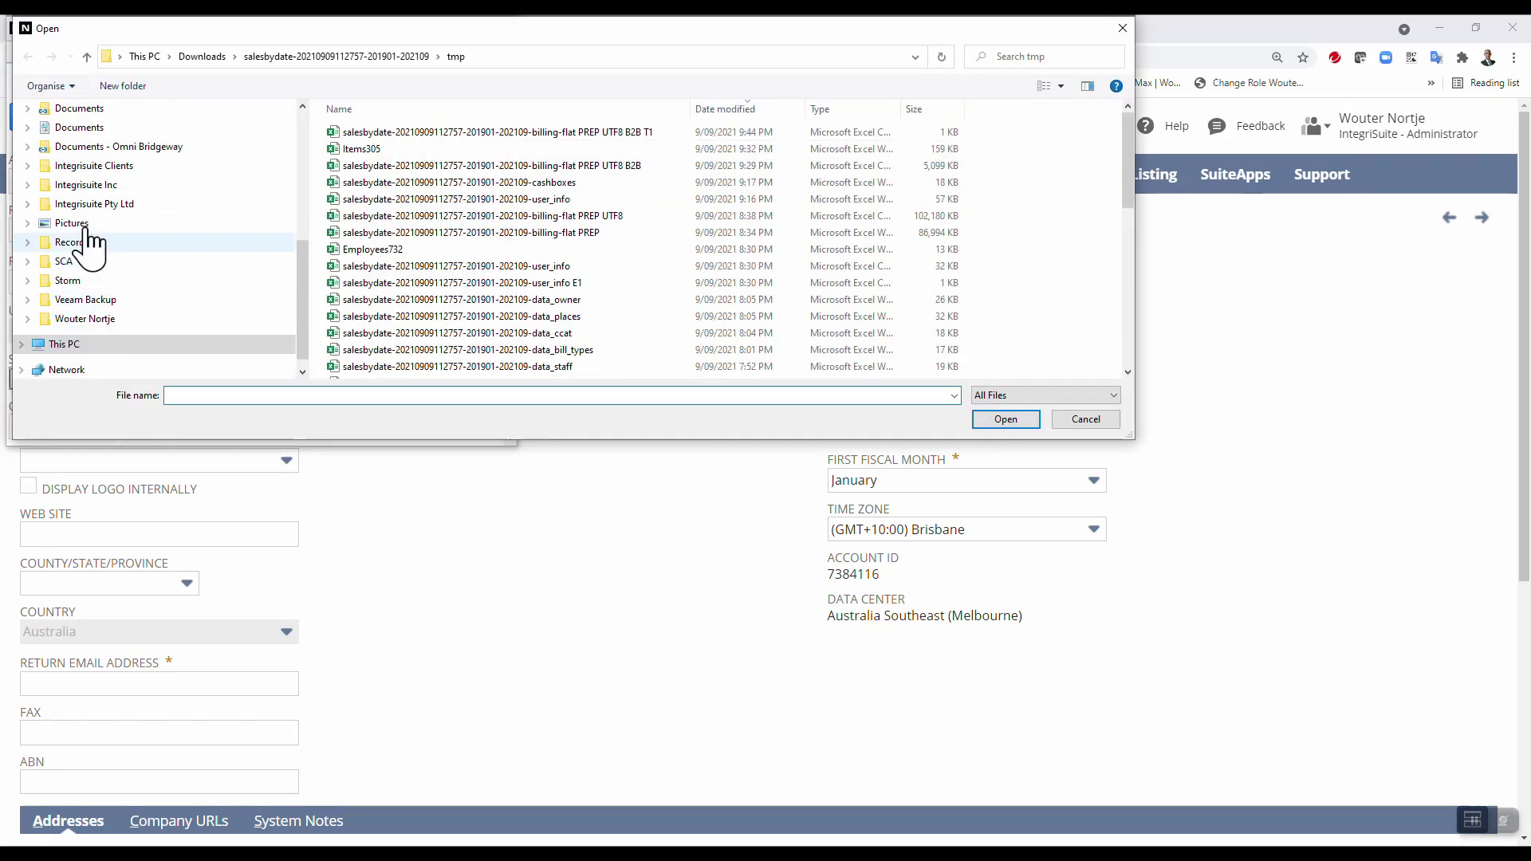
pyautogui.click(88, 185)
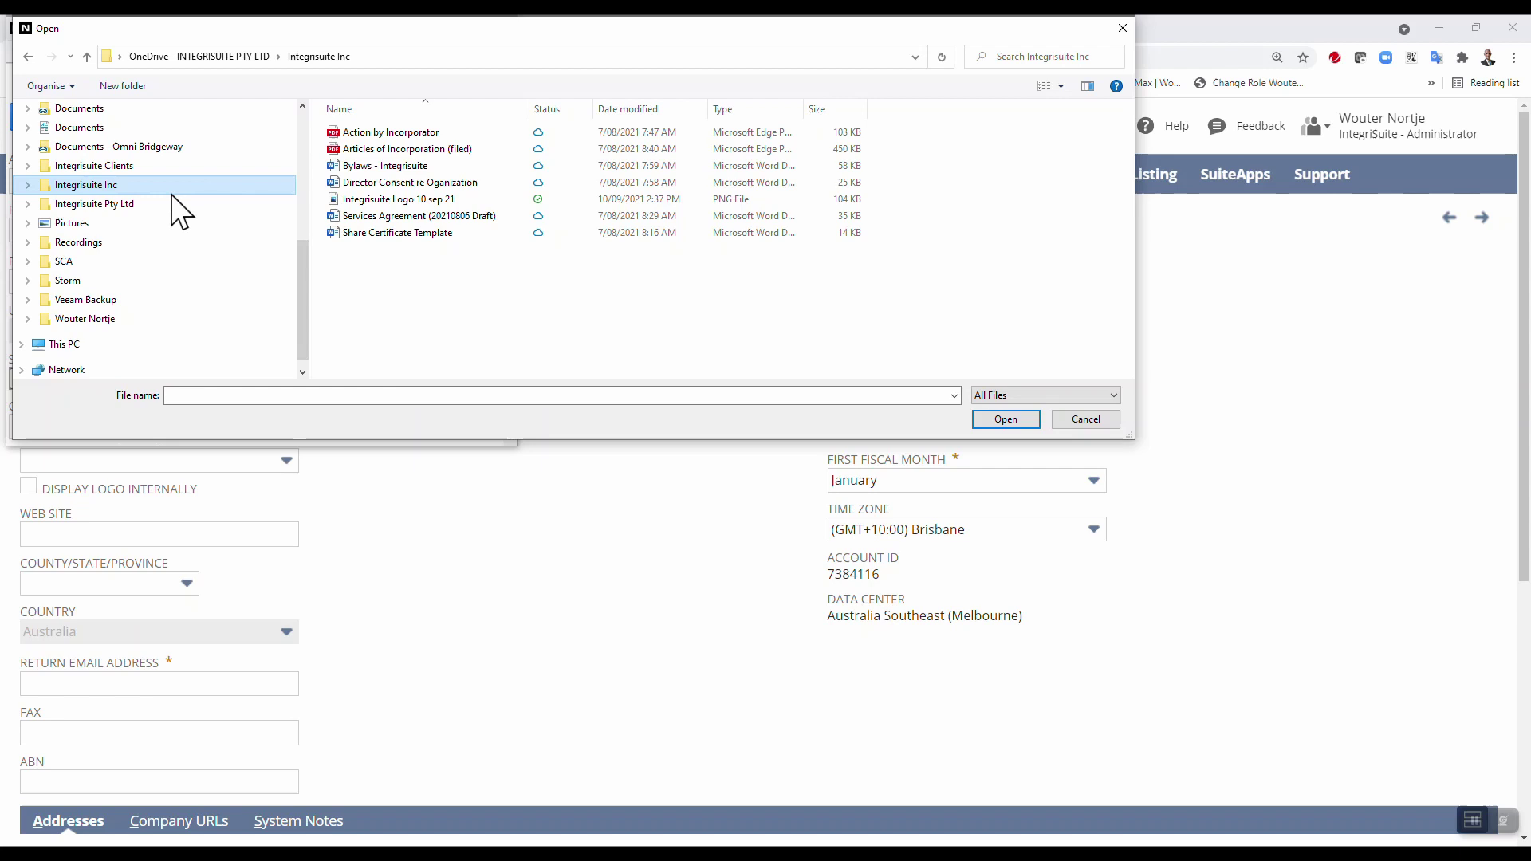
pyautogui.doubleClick(399, 199)
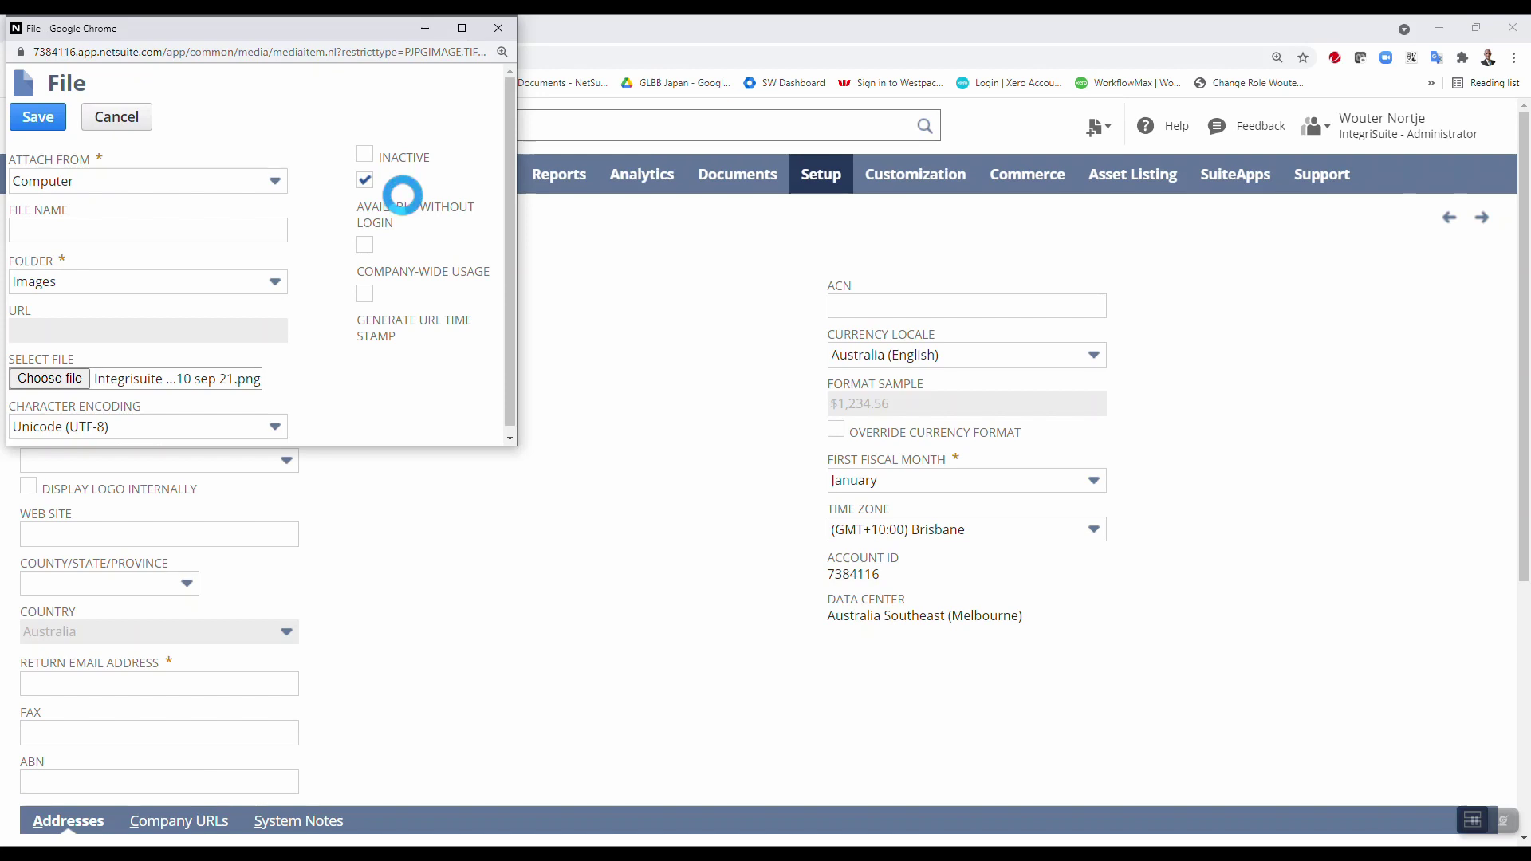
pyautogui.click(98, 233)
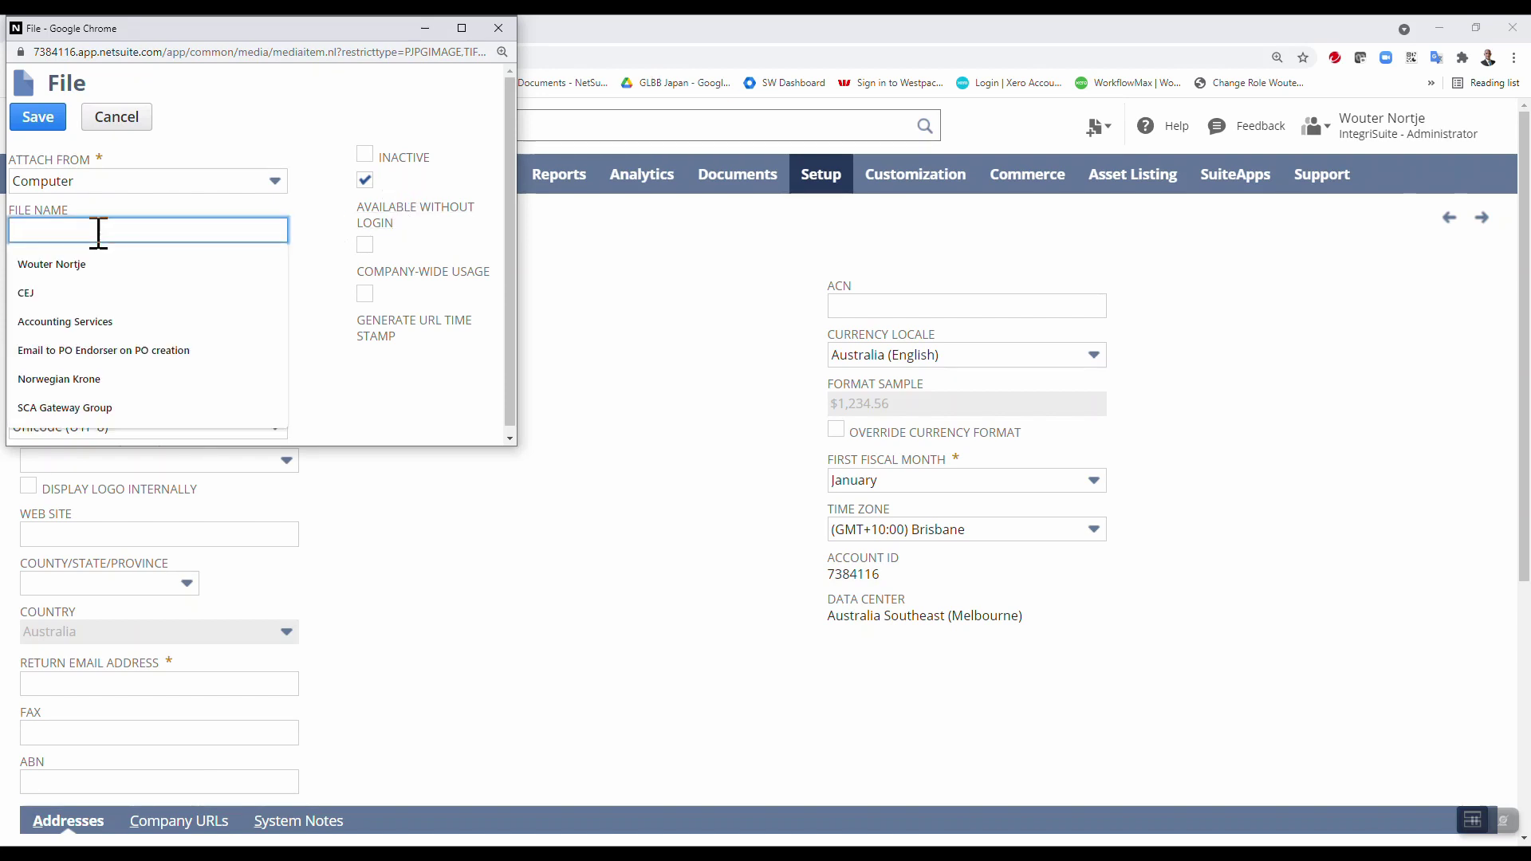
pyautogui.write('Inte')
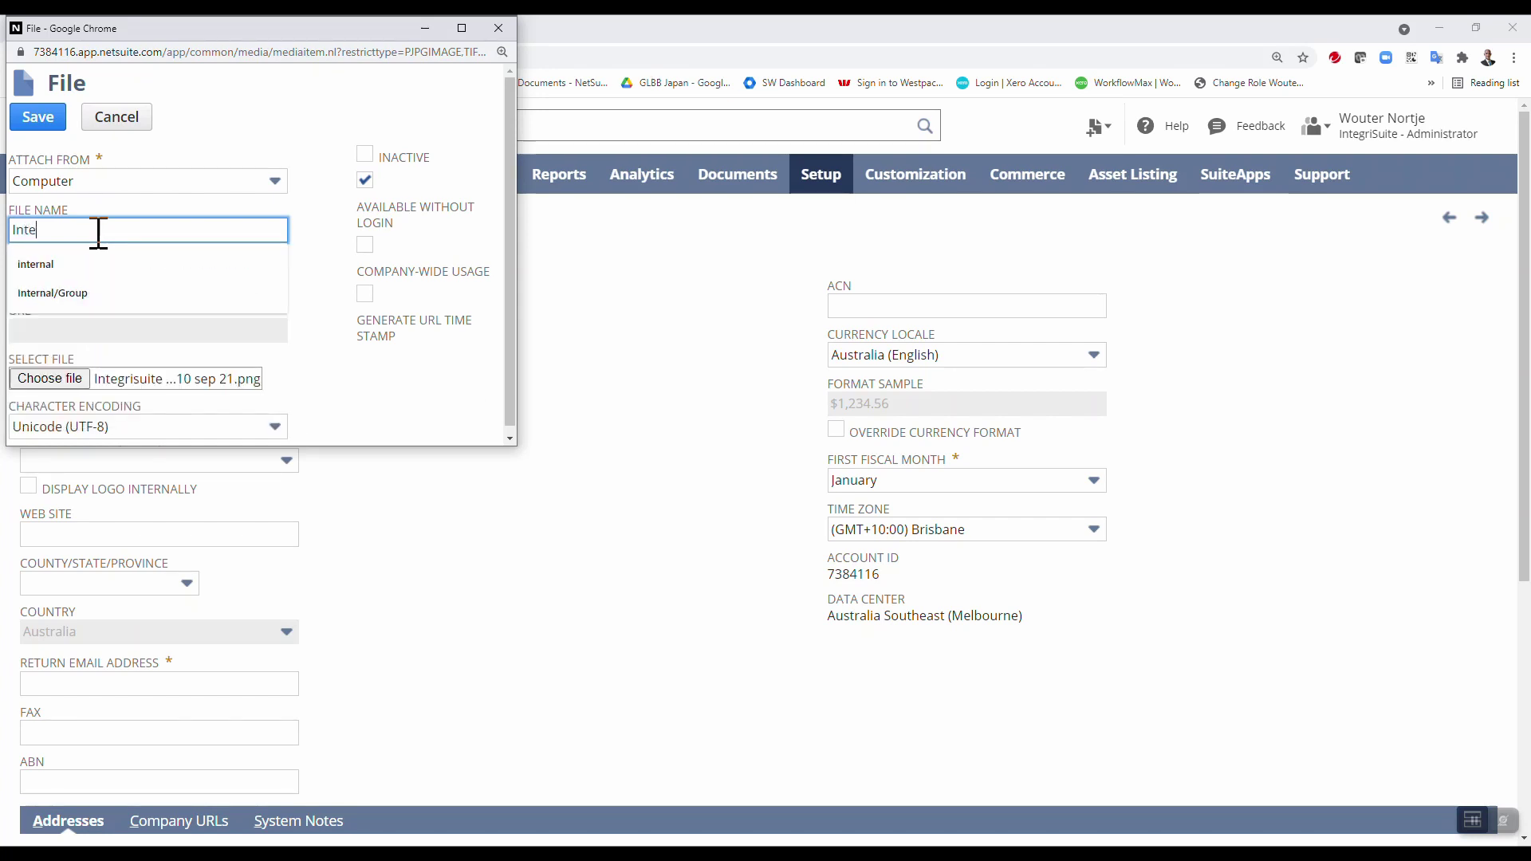
pyautogui.write('grisuite ')
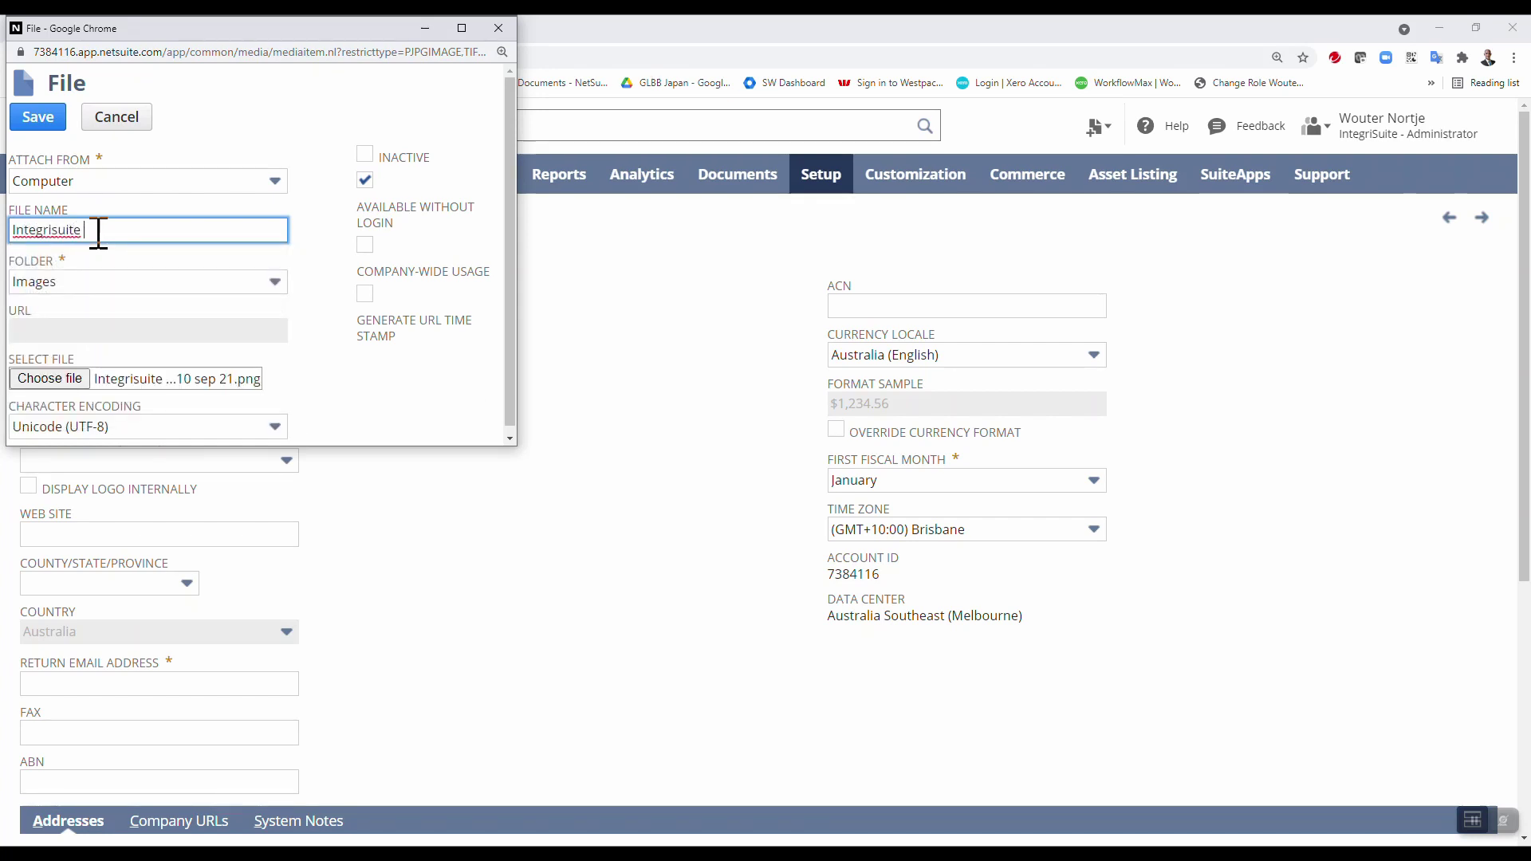
pyautogui.write('Inc logo')
pyautogui.click(35, 118)
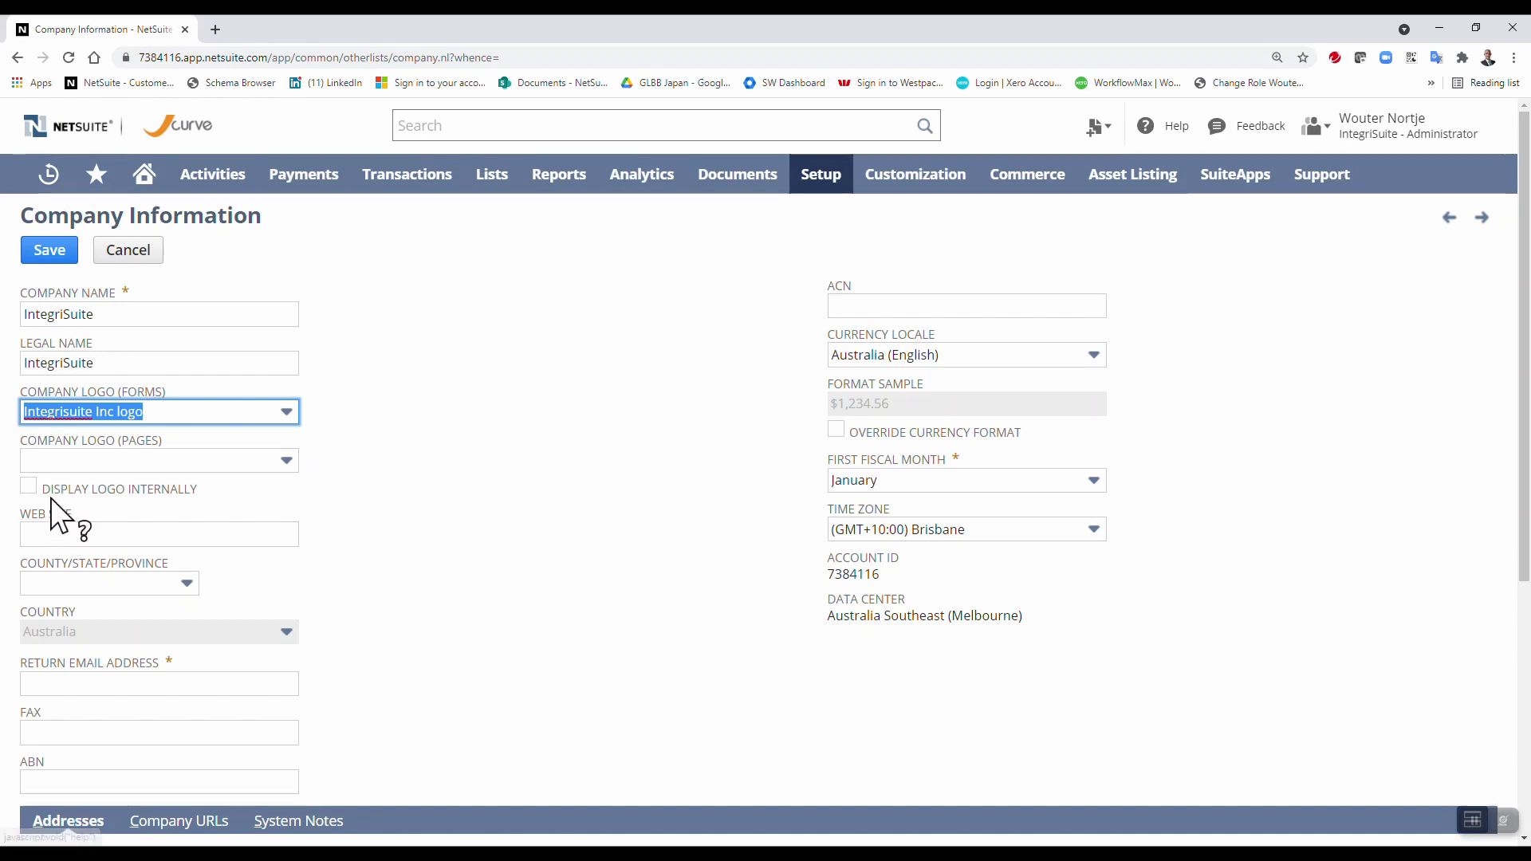
# - Turn on Display Logo Internally and dismiss the missing return e-mail warning
pyautogui.click(30, 487)
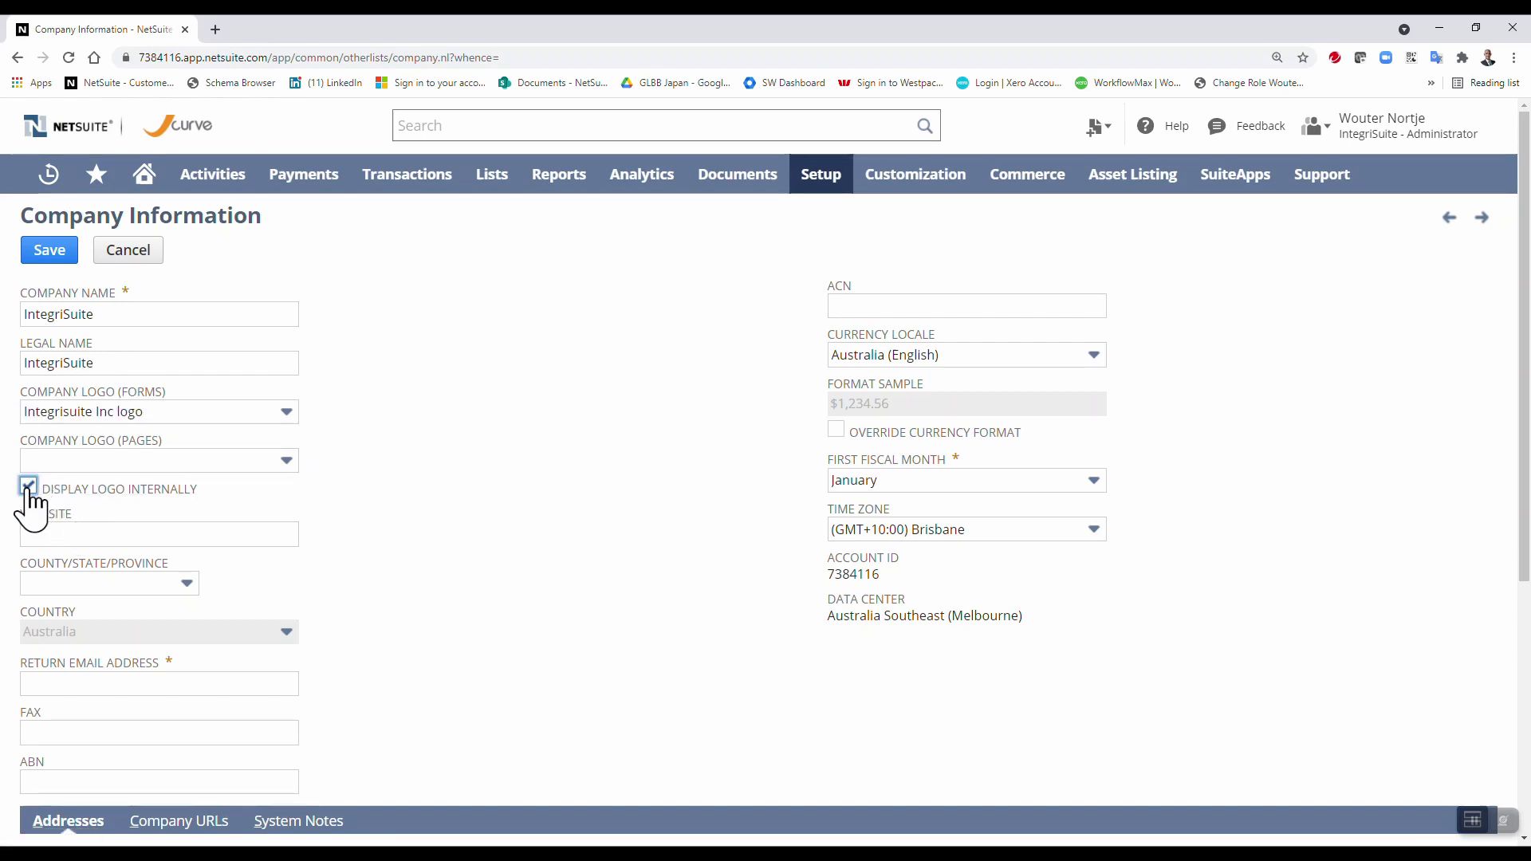
pyautogui.click(49, 252)
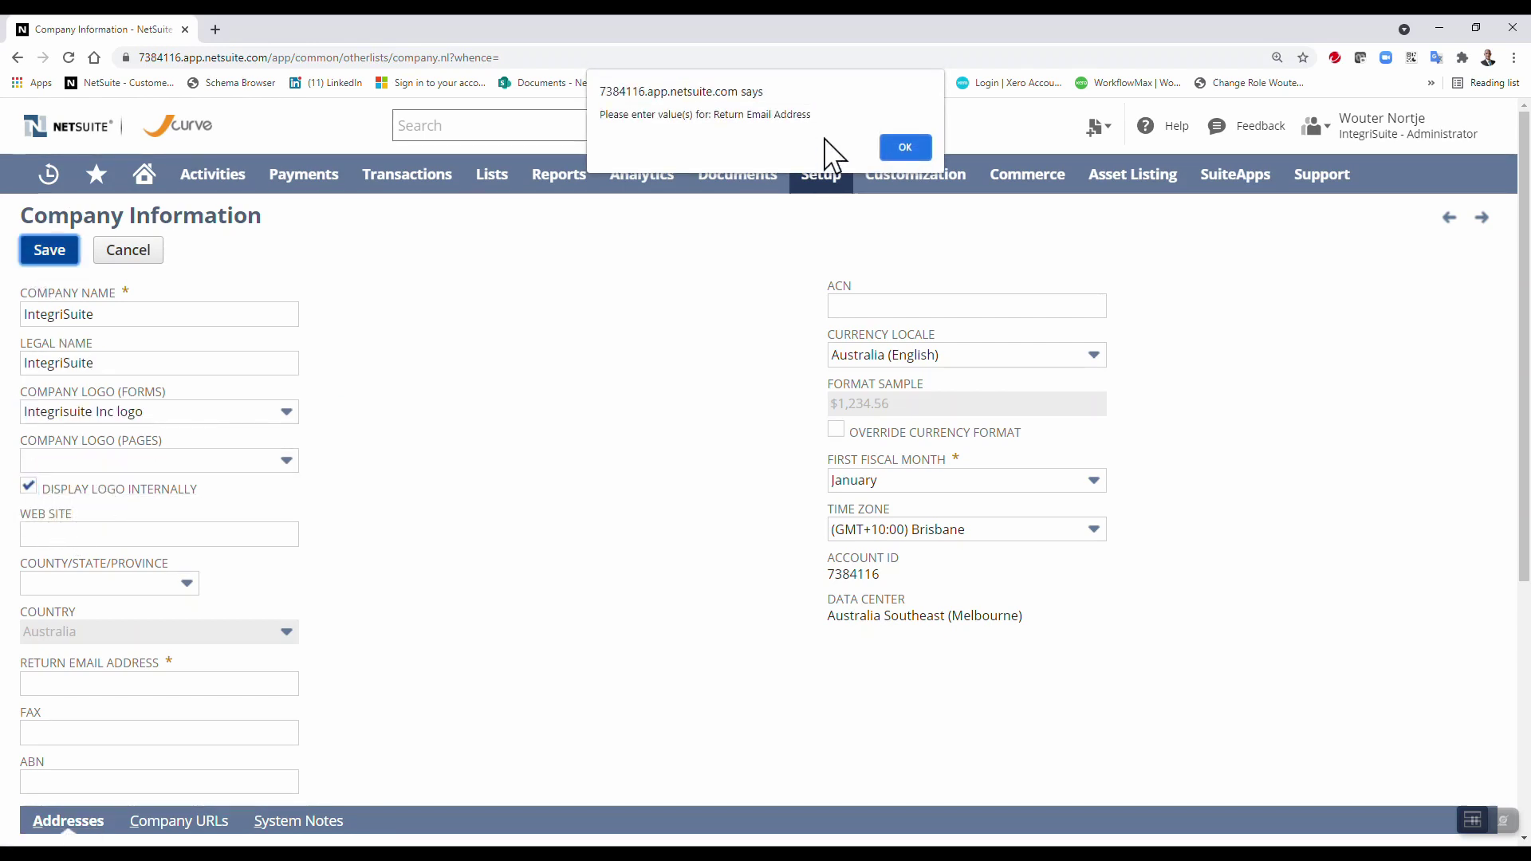
pyautogui.click(905, 147)
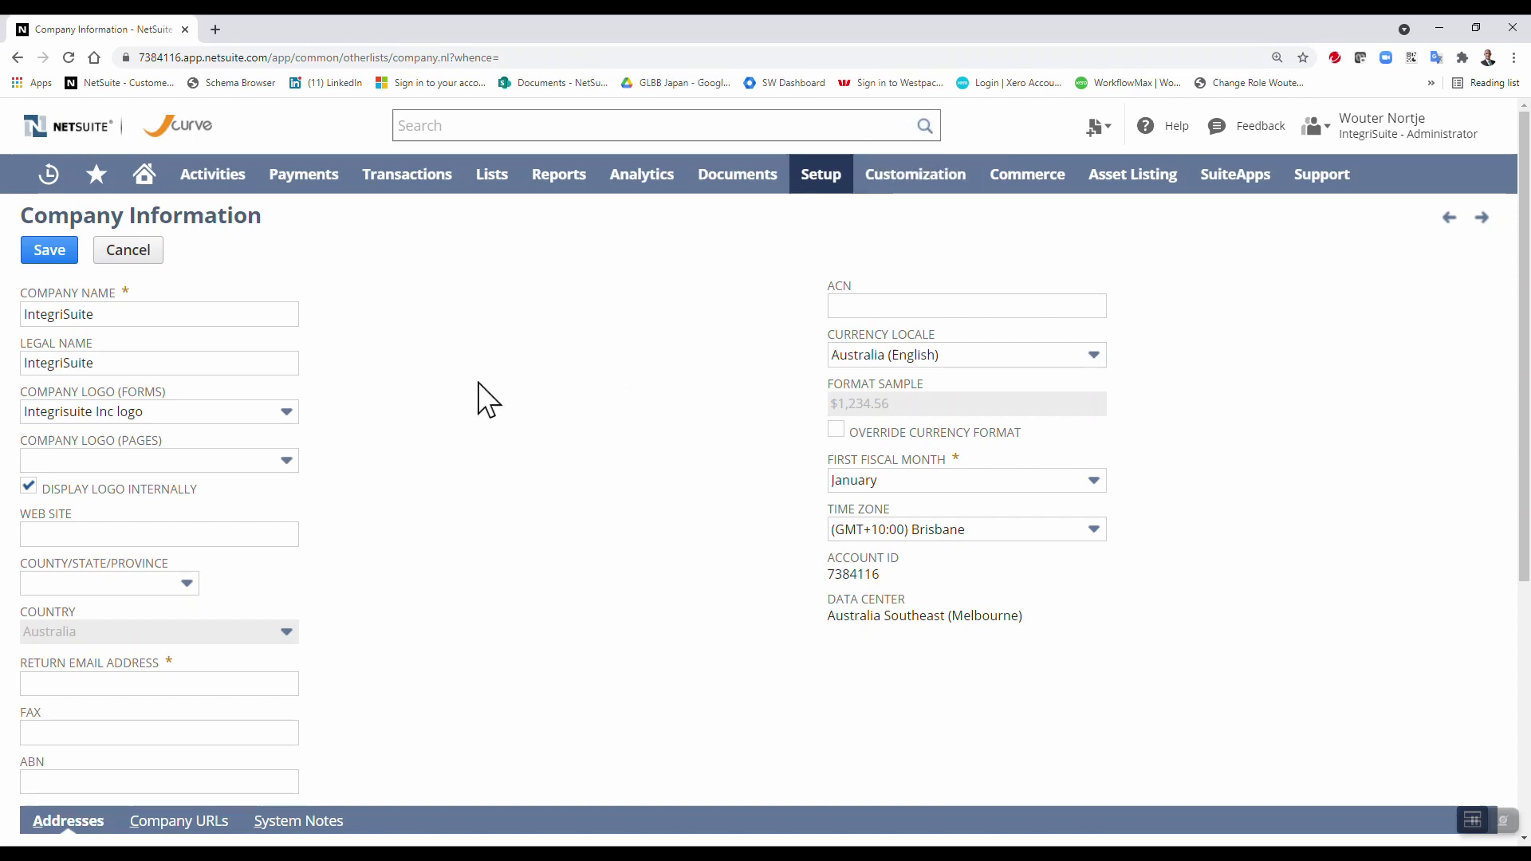
# - Autofill the administrator's Return Email Address and clear the NSW value from ACN
pyautogui.click(113, 681)
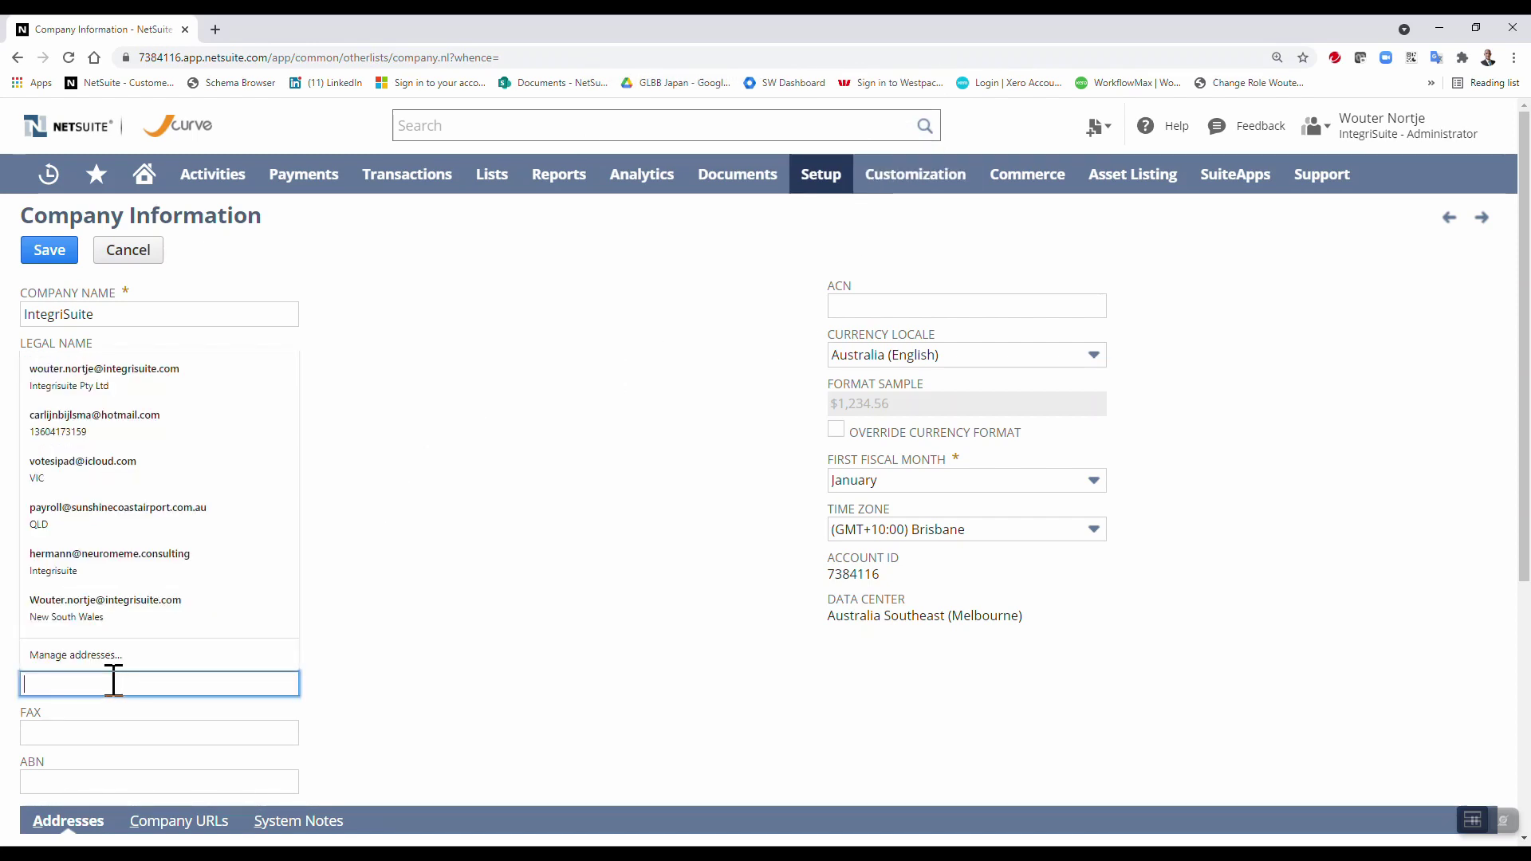
pyautogui.click(98, 376)
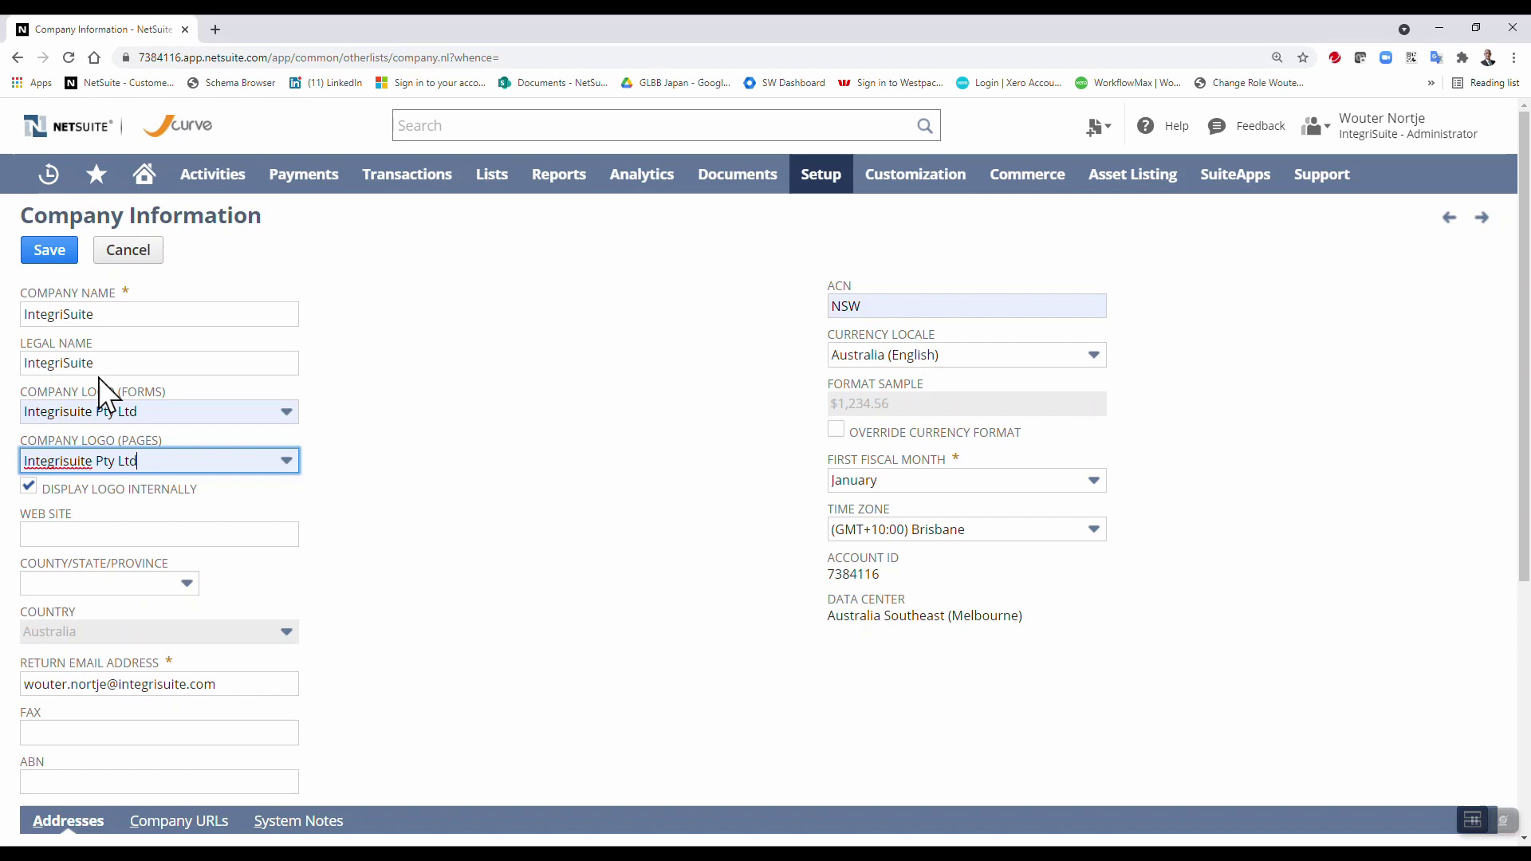
pyautogui.click(481, 342)
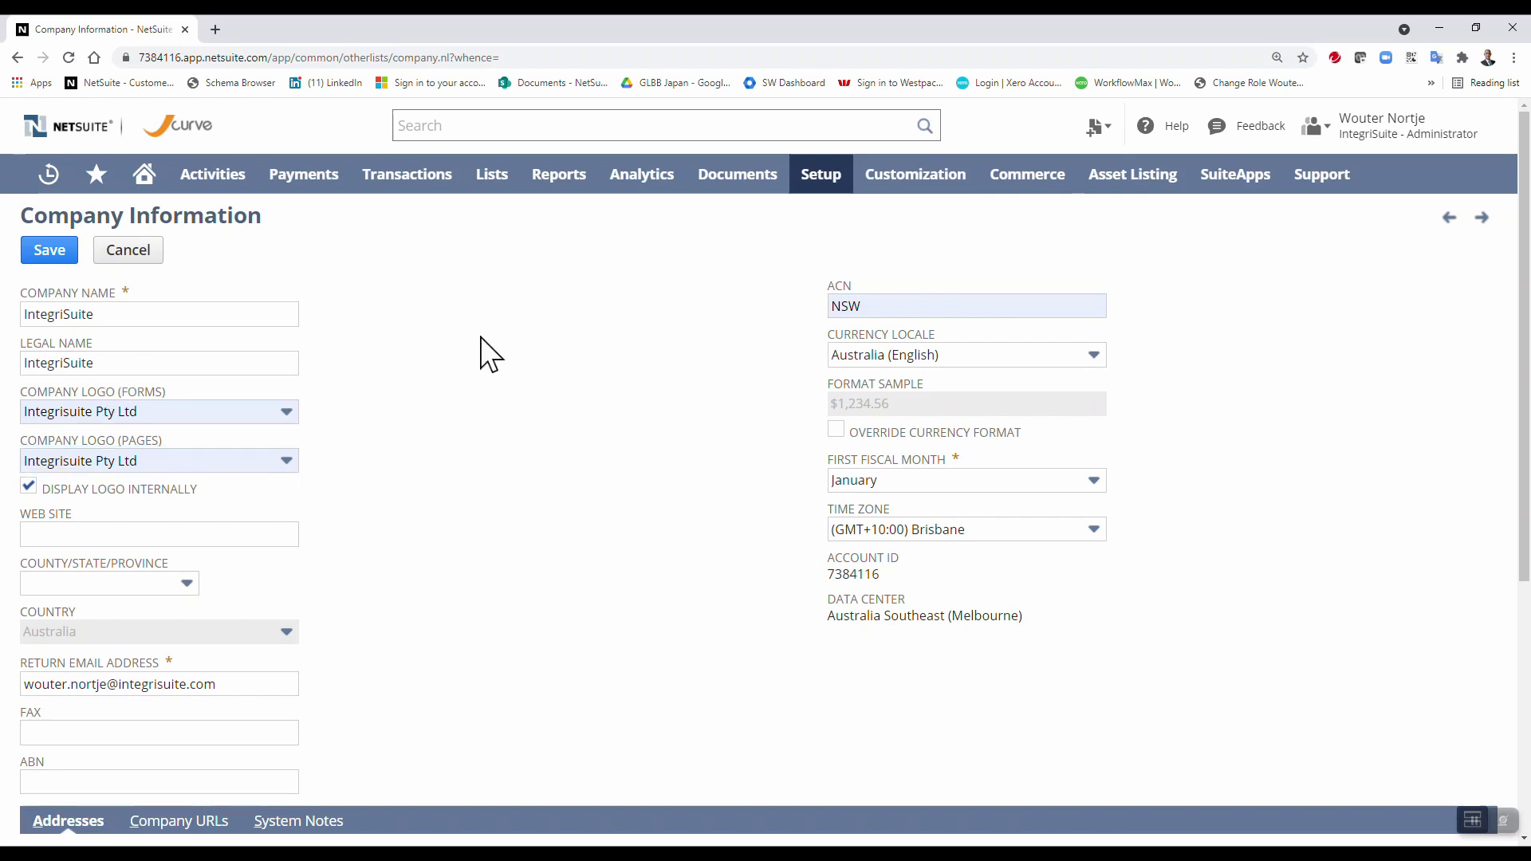
pyautogui.doubleClick(899, 299)
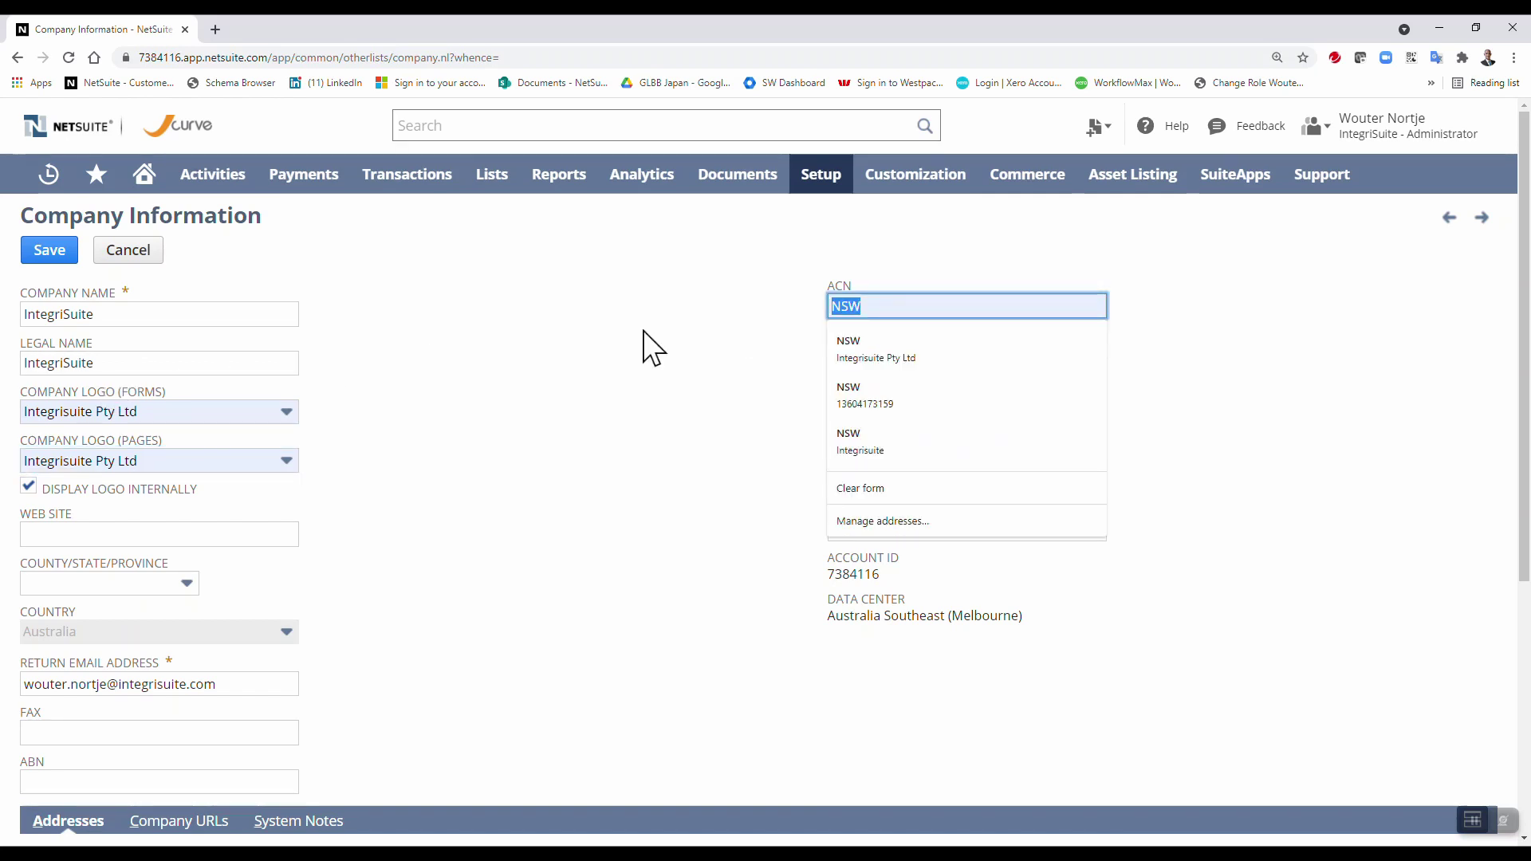
pyautogui.press('BackSpace')
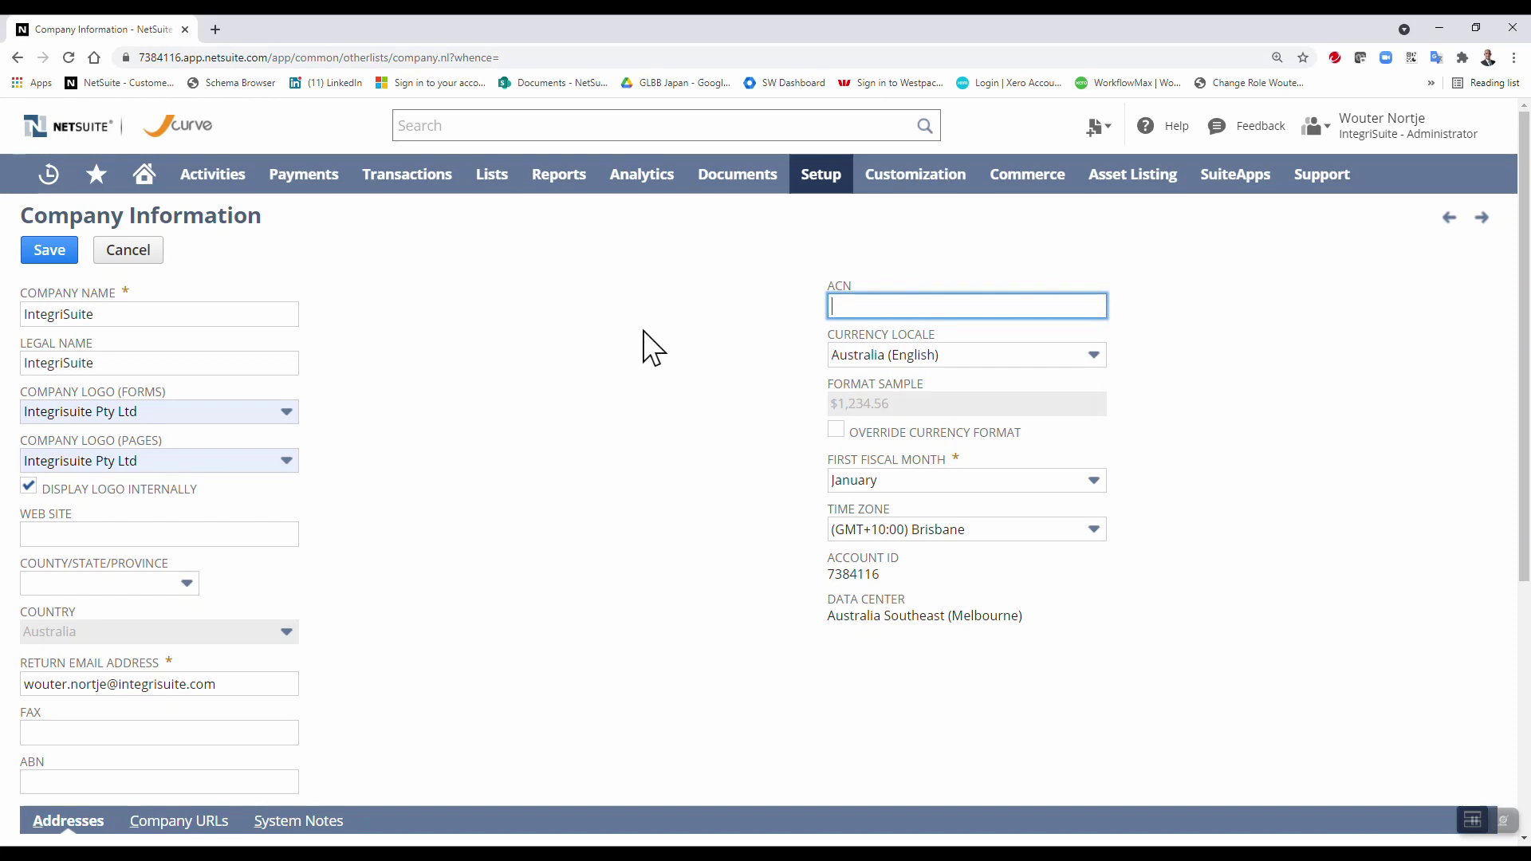
# - Save, then set Integrisuite Inc logo as Company Logo (Pages) and save Company Information again
pyautogui.click(50, 252)
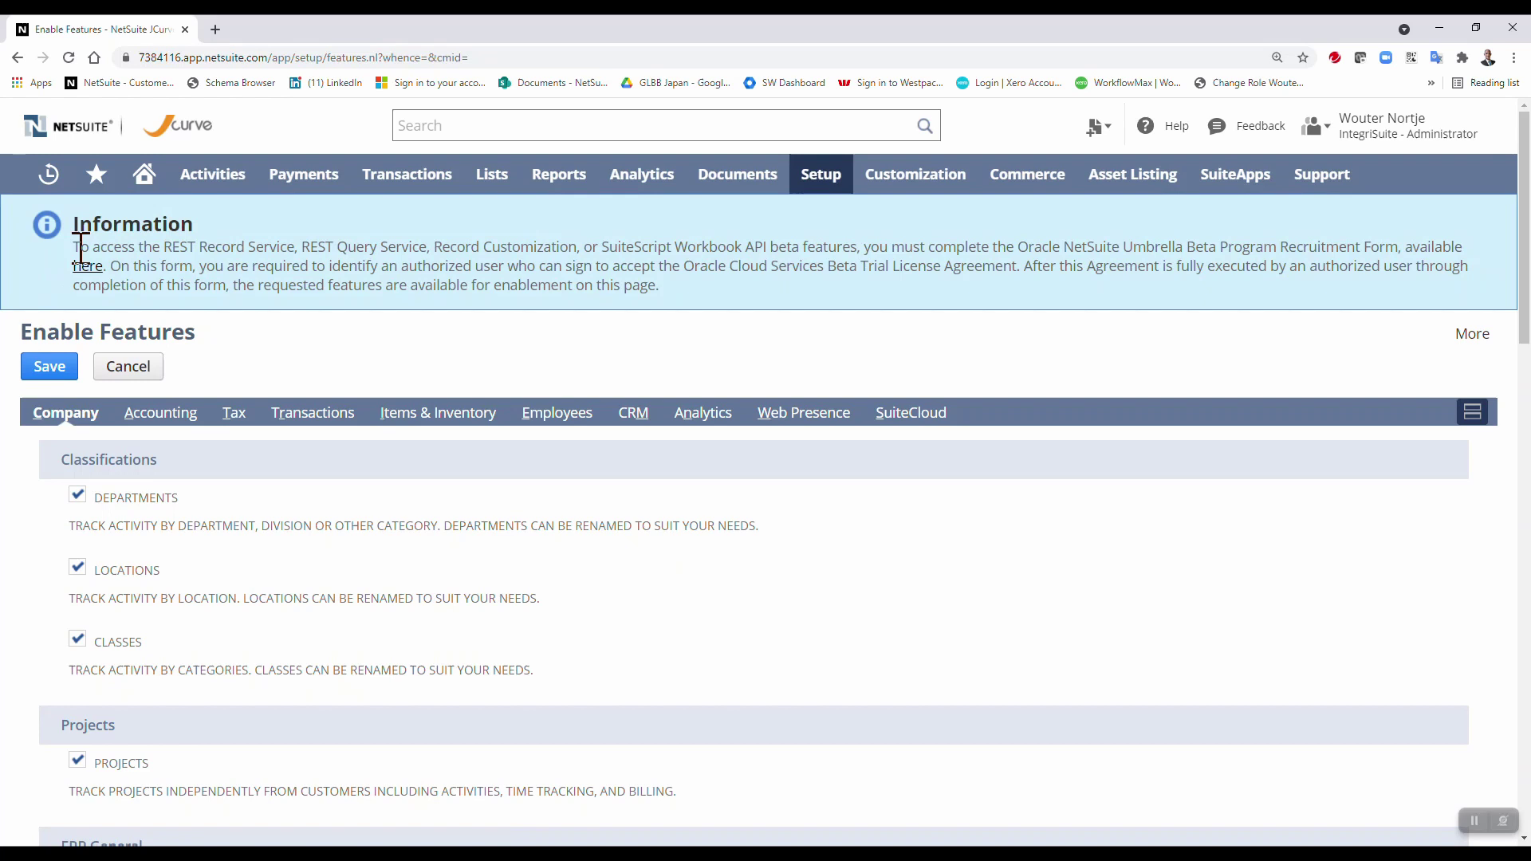
pyautogui.moveTo(818, 198)
pyautogui.moveTo(845, 255)
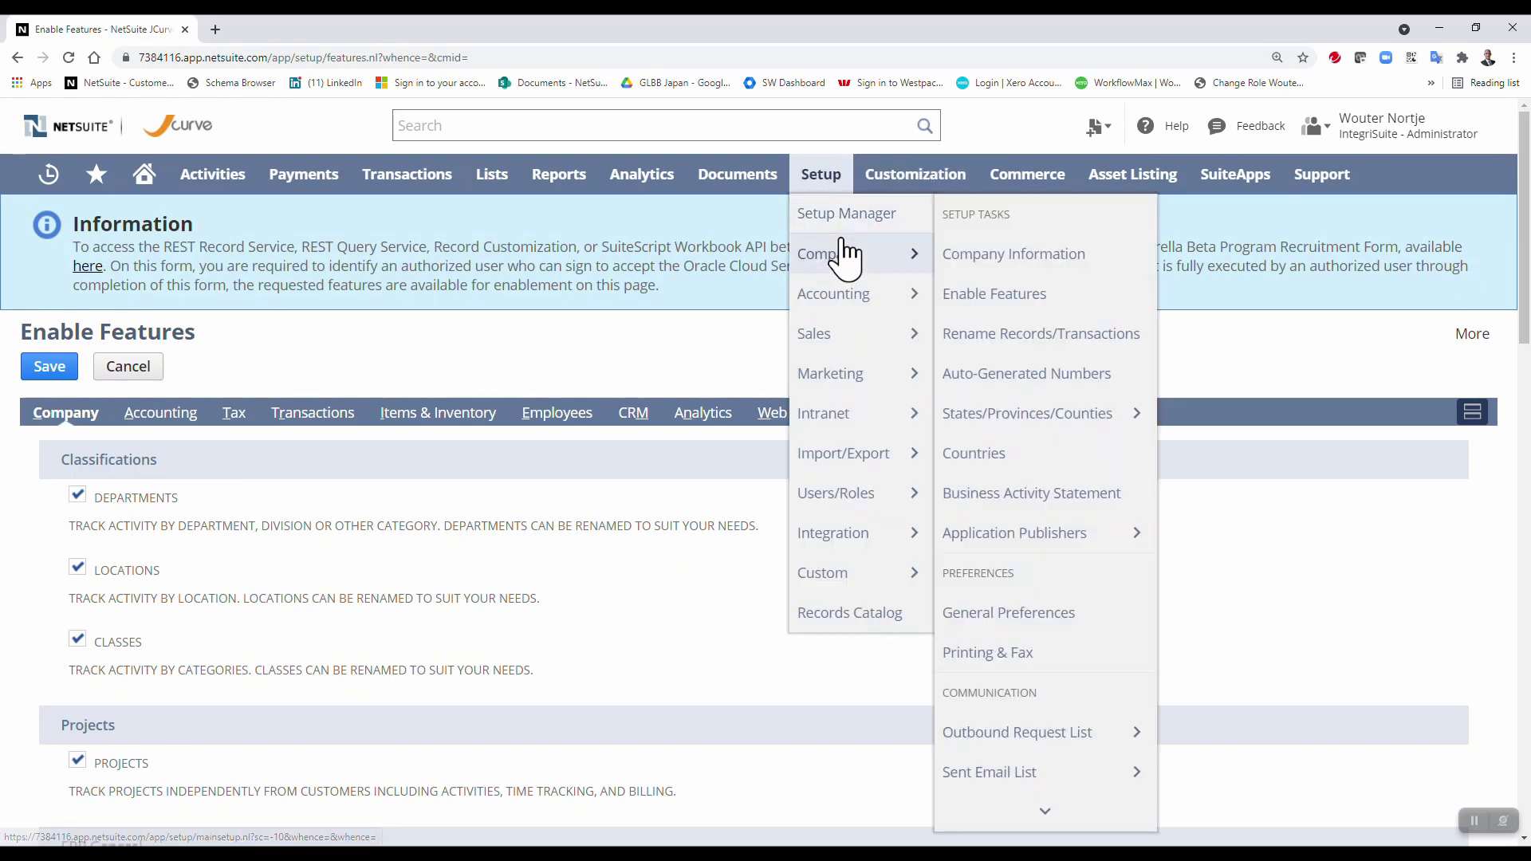
pyautogui.click(990, 256)
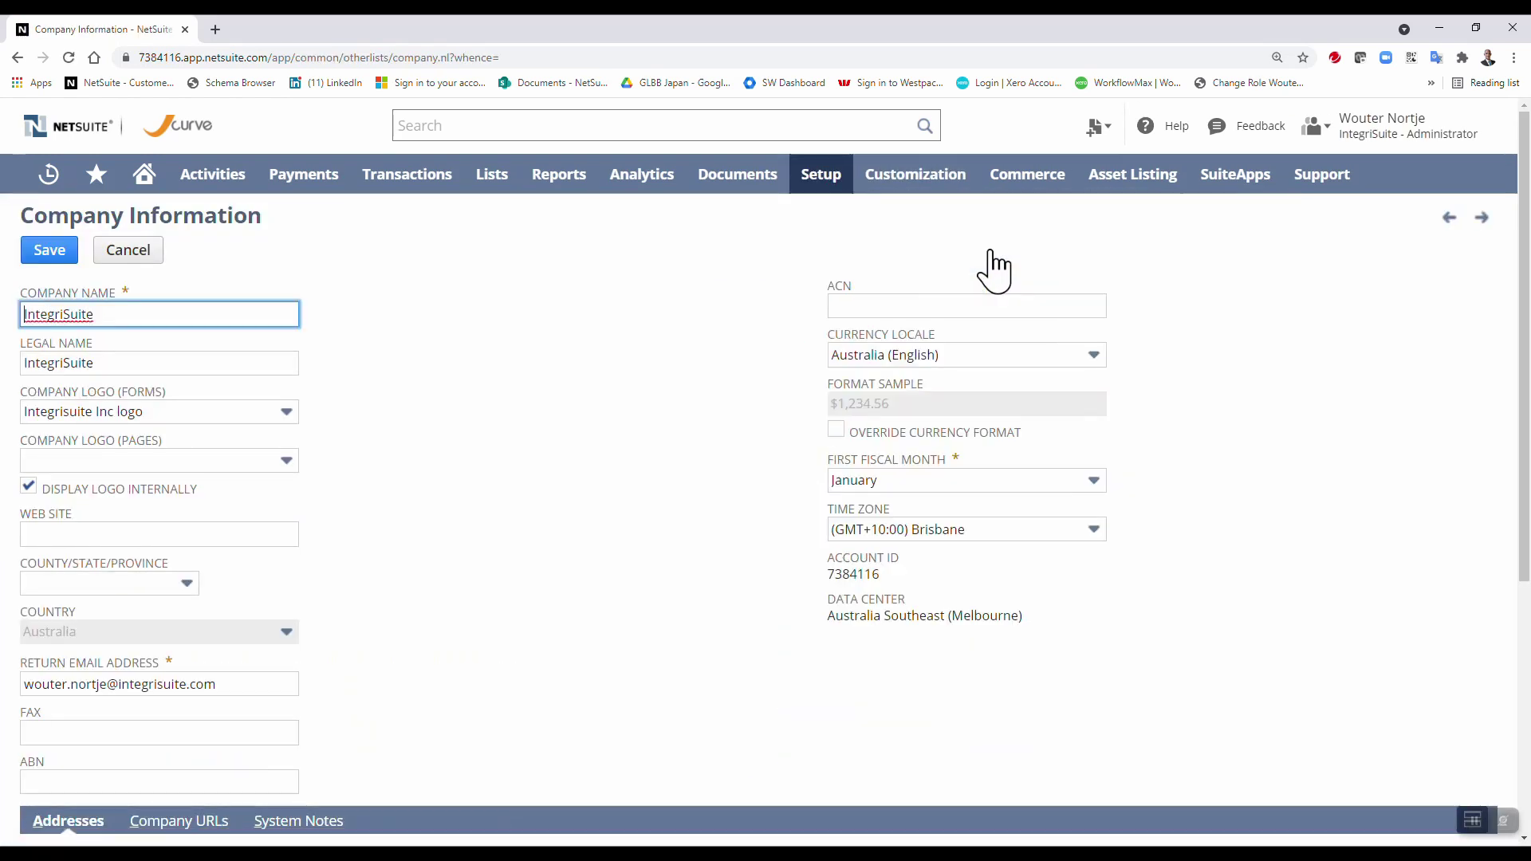
pyautogui.click(279, 463)
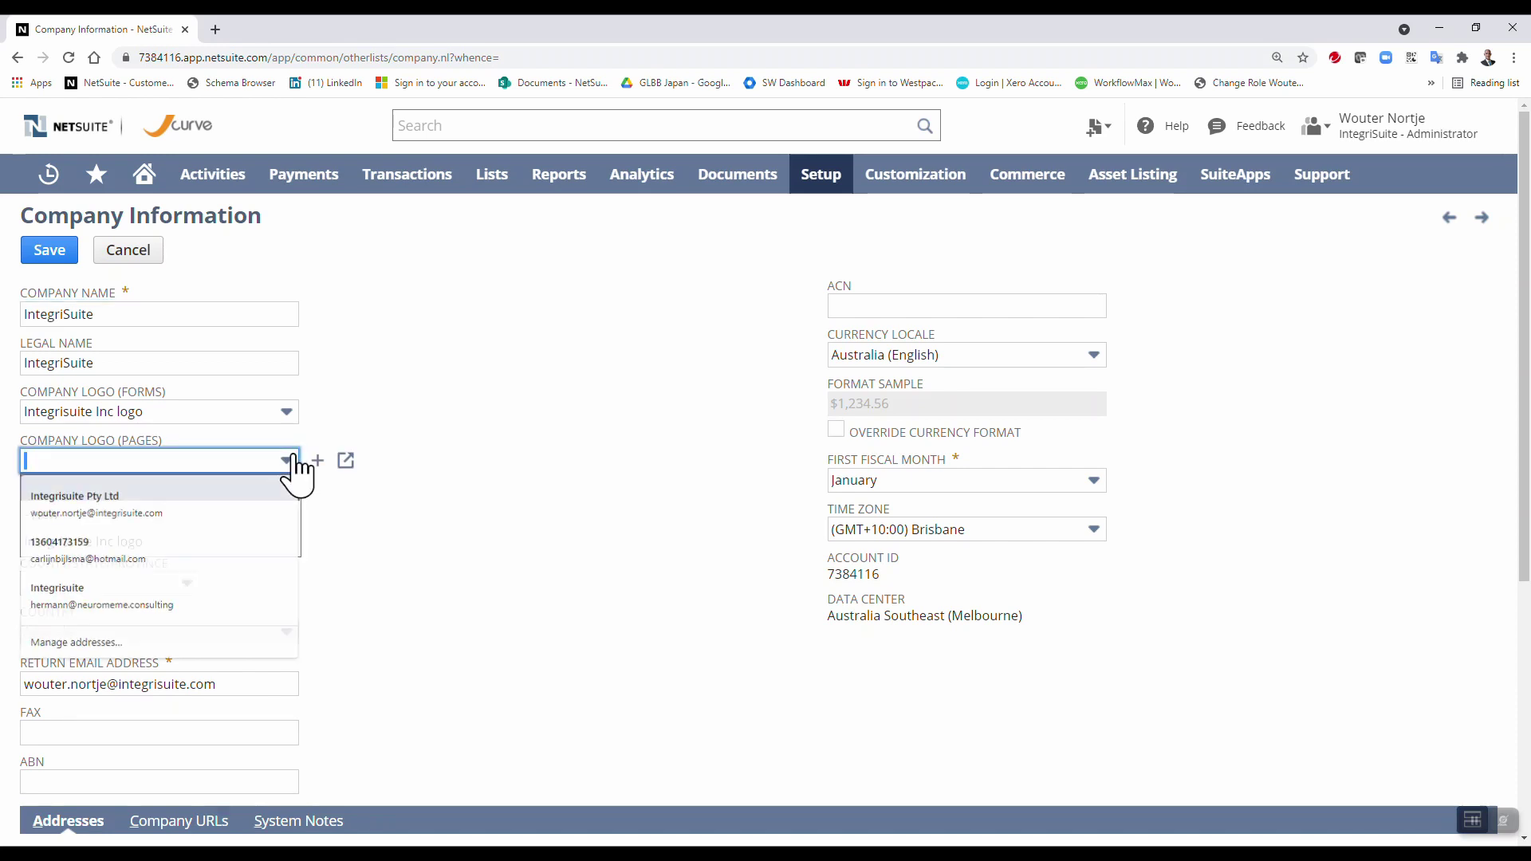
pyautogui.click(218, 542)
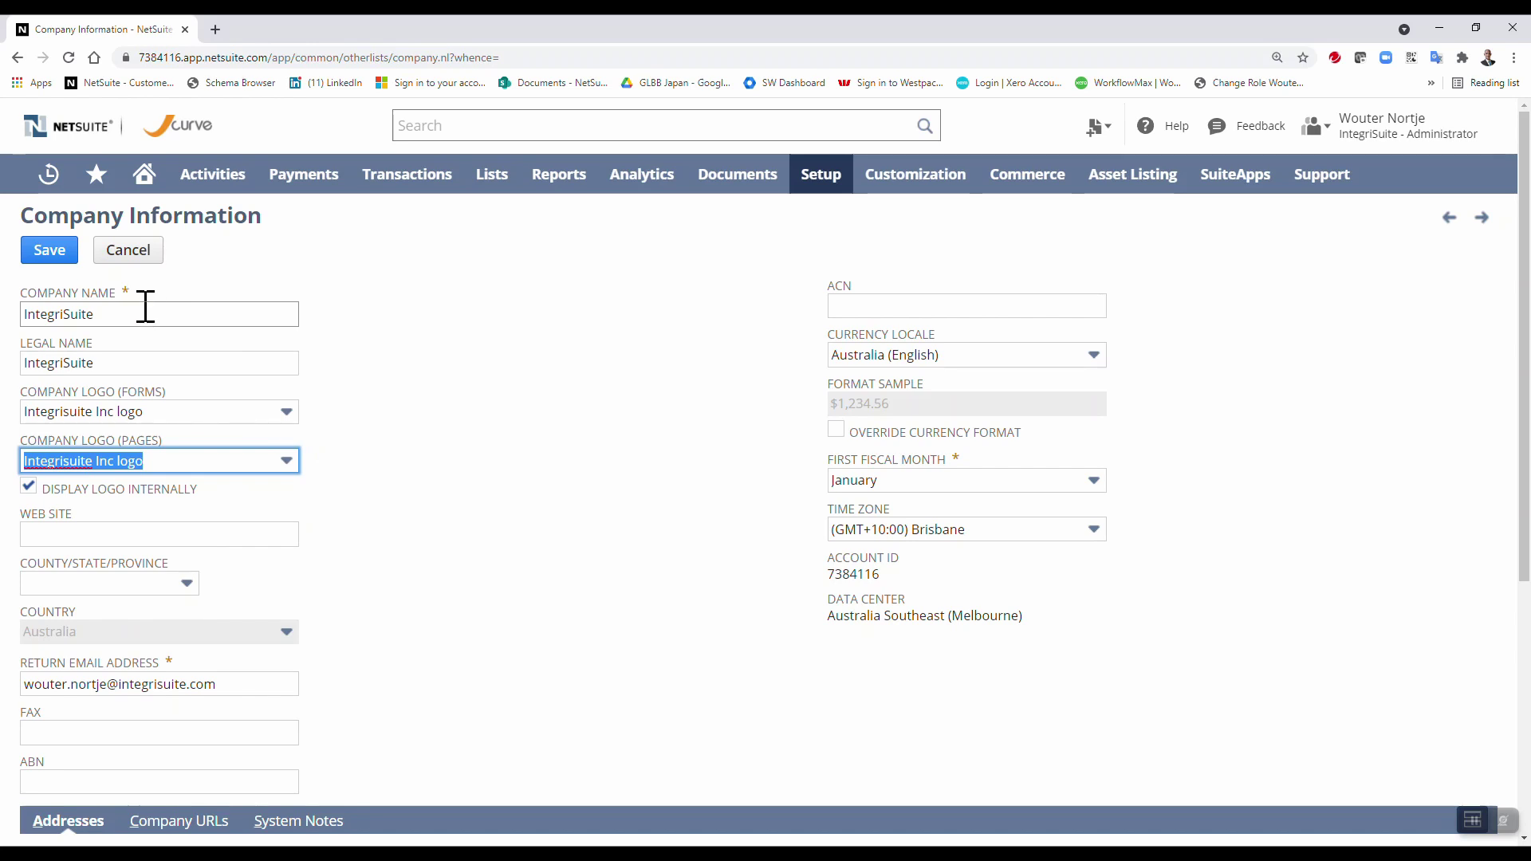
pyautogui.click(37, 255)
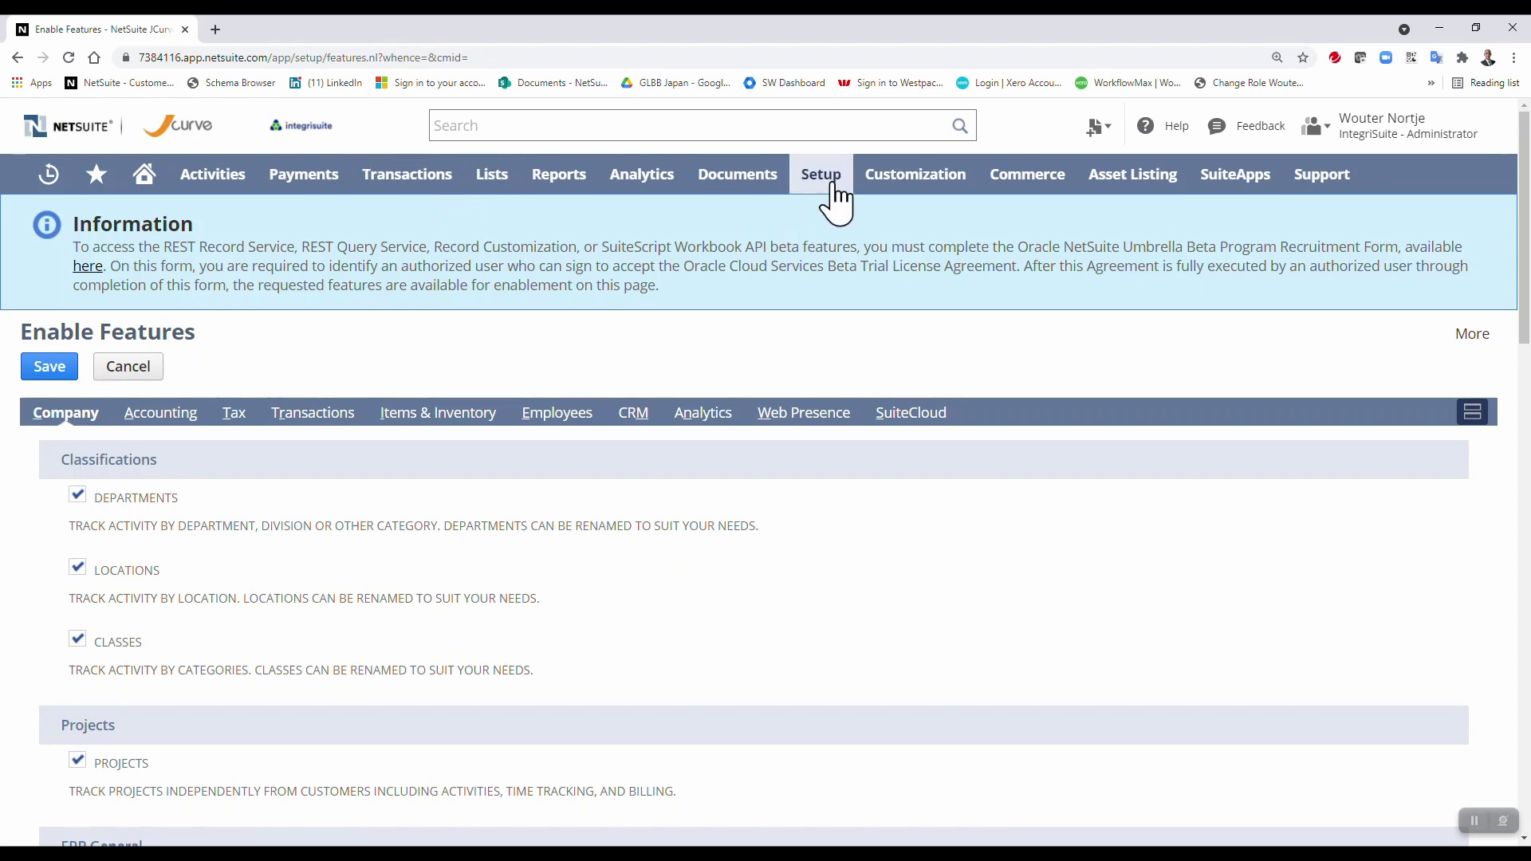
# - Bring up the Setup menu in the header, now showing the IntegriSuite logo
pyautogui.moveTo(833, 197)
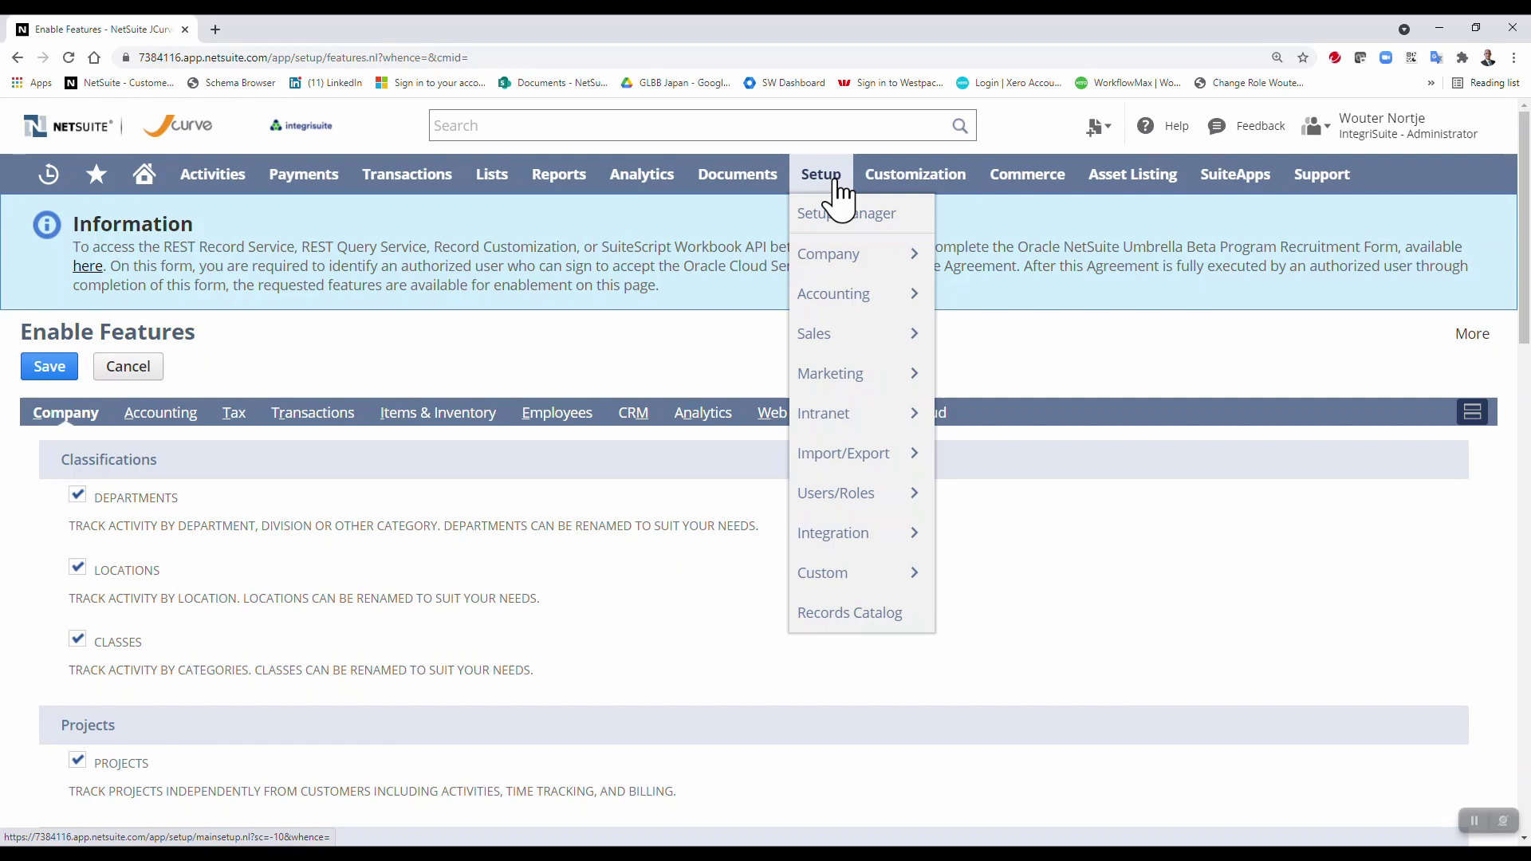